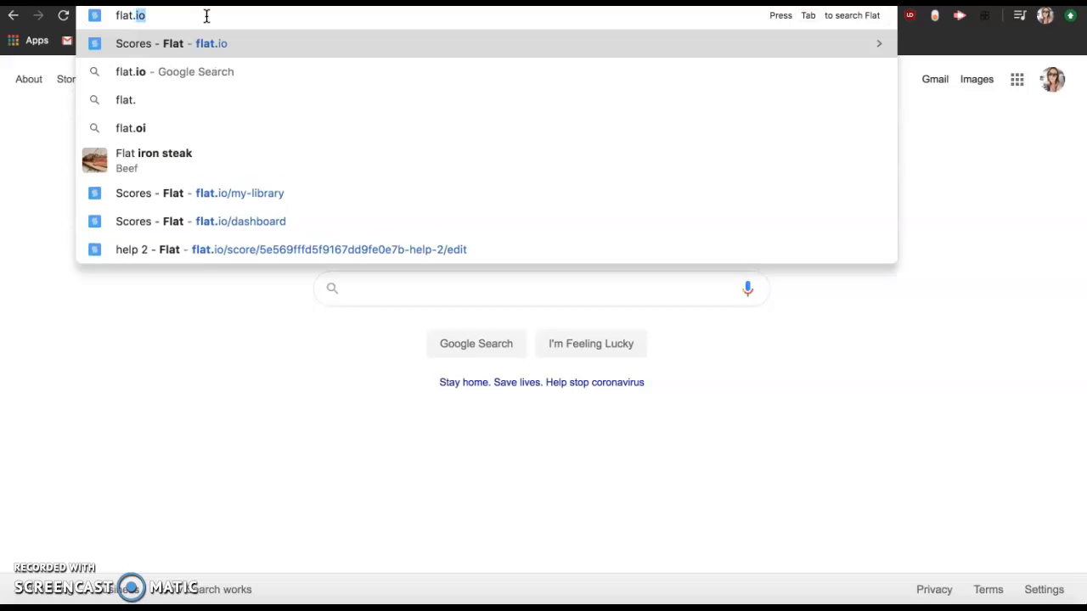
Open flat.io and sign in to your Flat account with the saved email login
{"action": "type", "text": "io"}
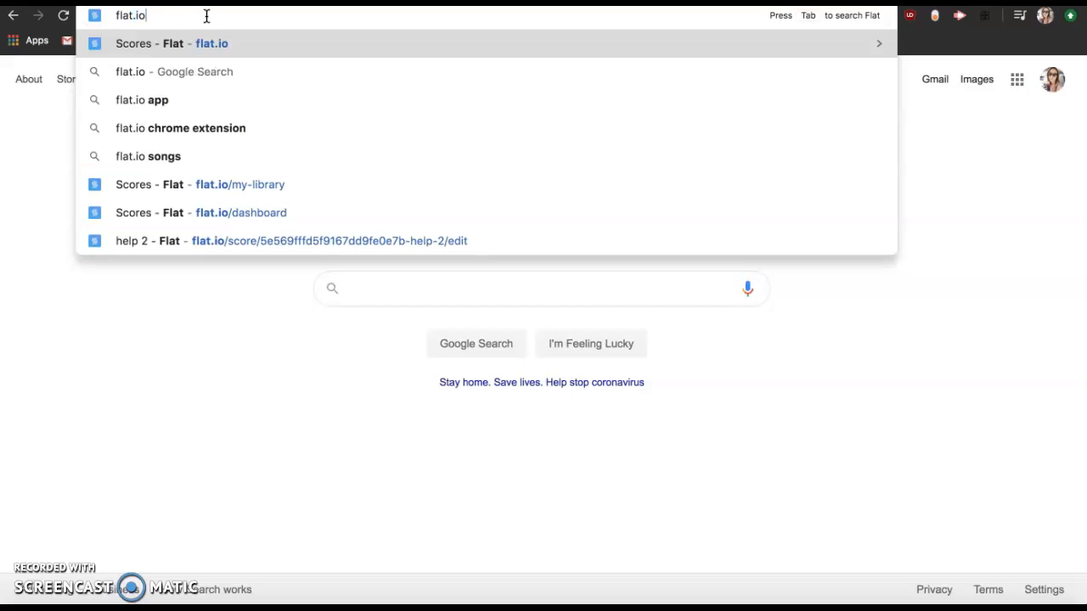
{"action": "key", "text": "Return"}
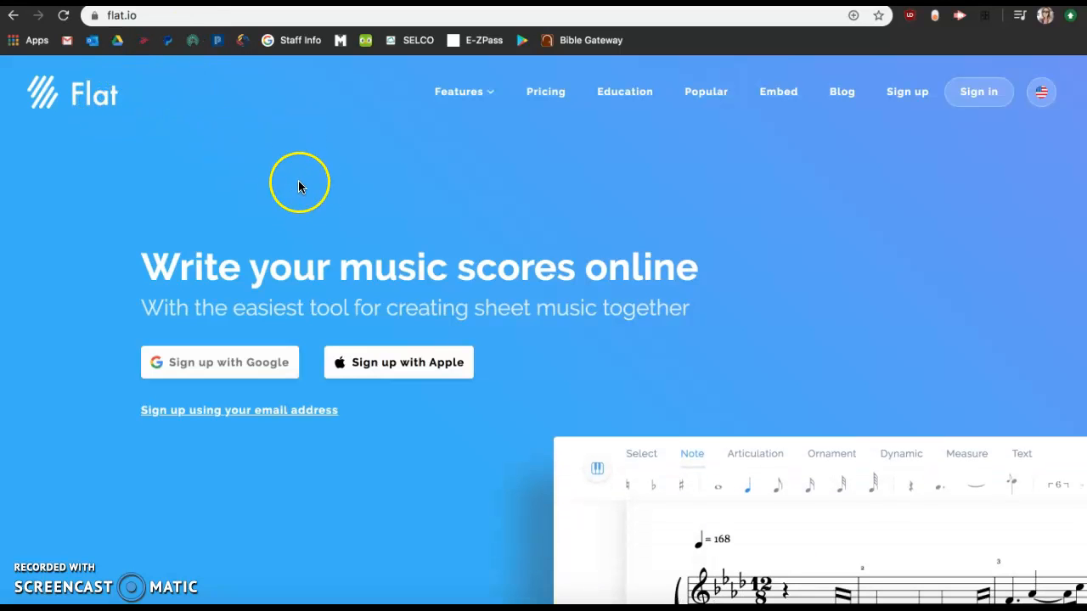
{"action": "left_click", "coordinate": [312, 416]}
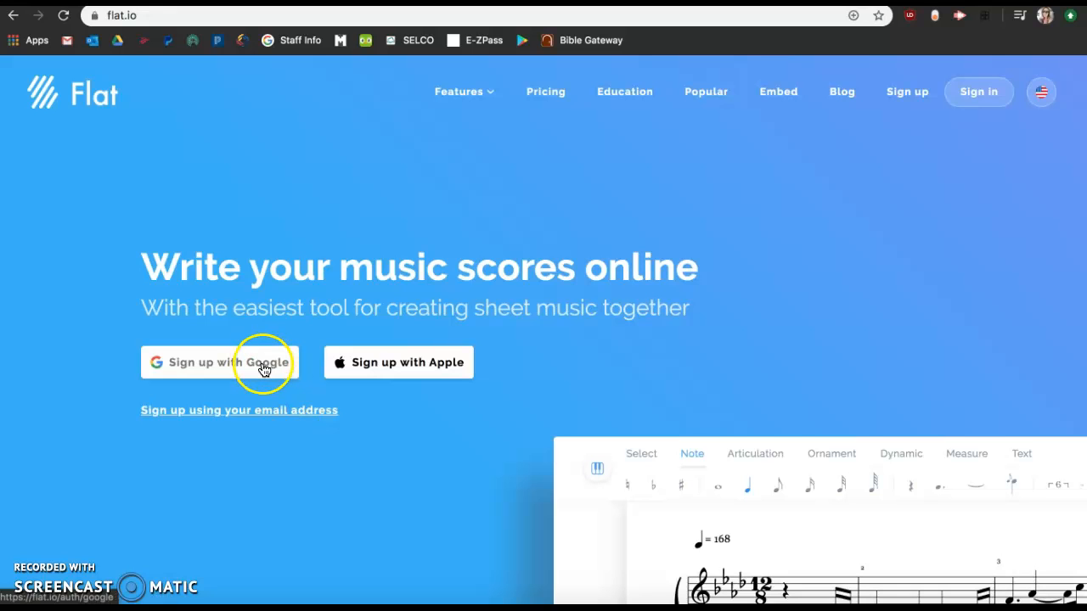
{"action": "left_click", "coordinate": [293, 412]}
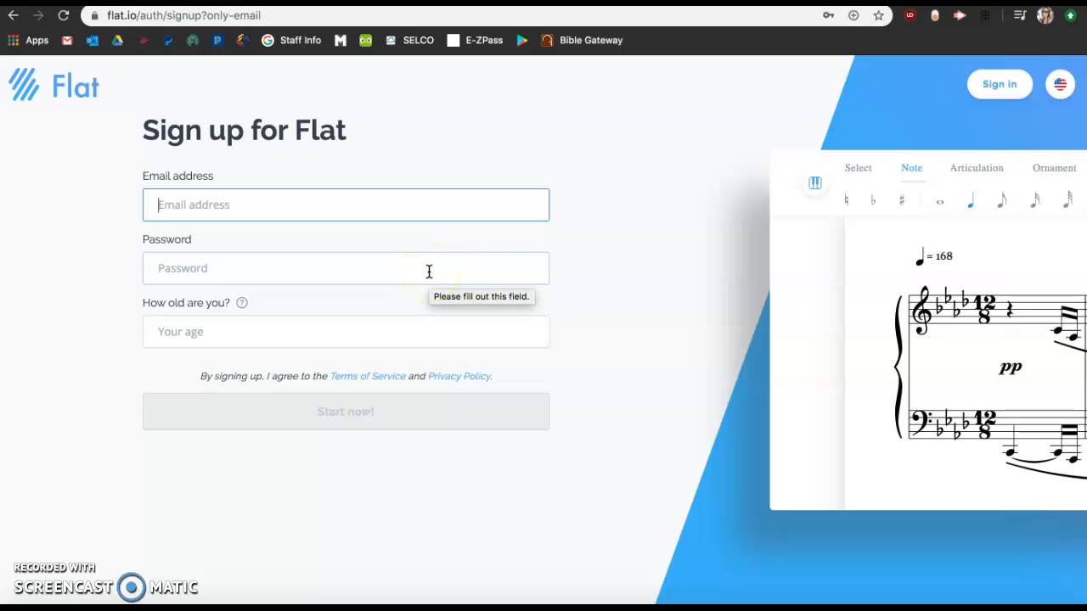
{"action": "left_click", "coordinate": [1006, 82]}
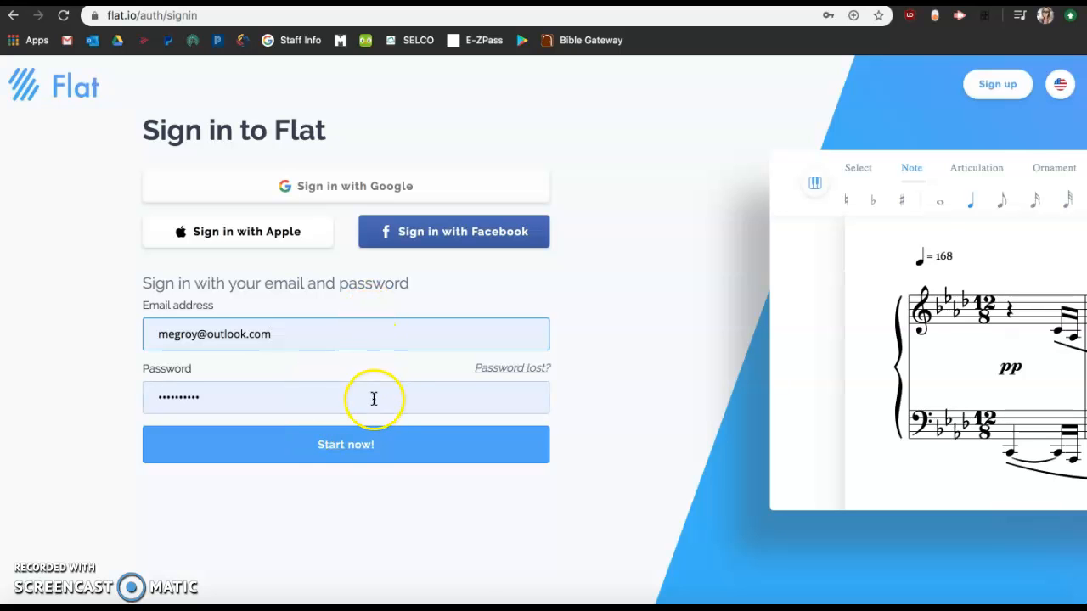
{"action": "left_click", "coordinate": [370, 447]}
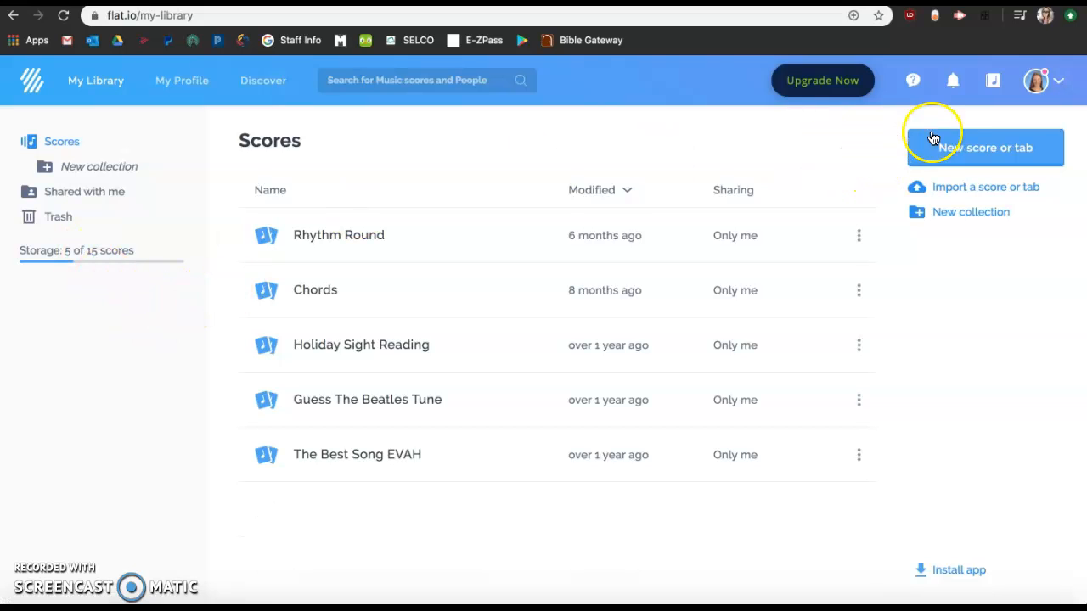
Start a new private score titled MWill SSing 4/23
{"action": "left_click", "coordinate": [1023, 164]}
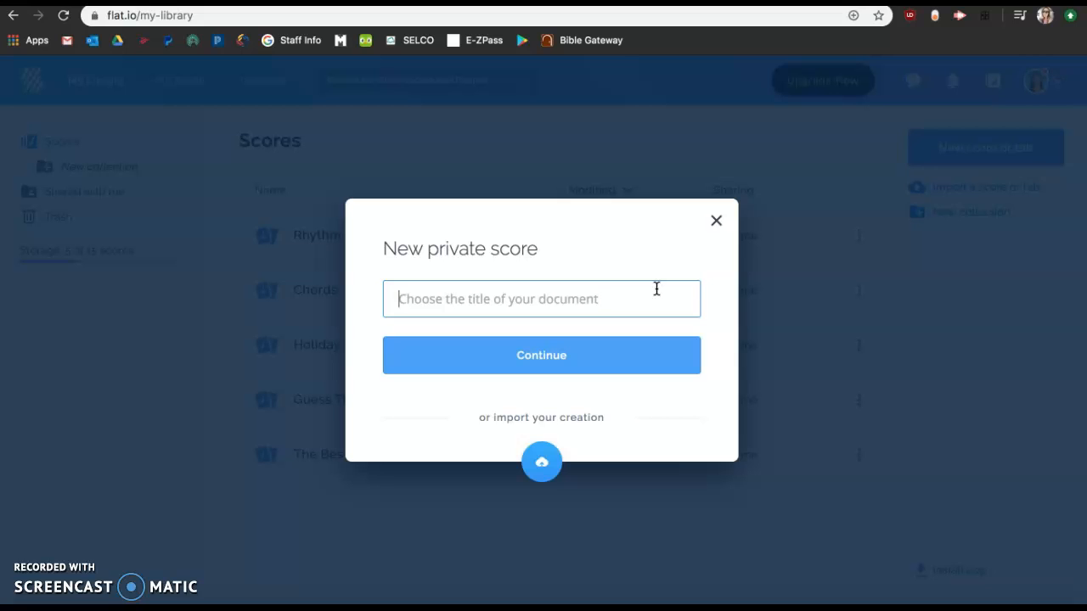
{"action": "type", "text": "MWill"}
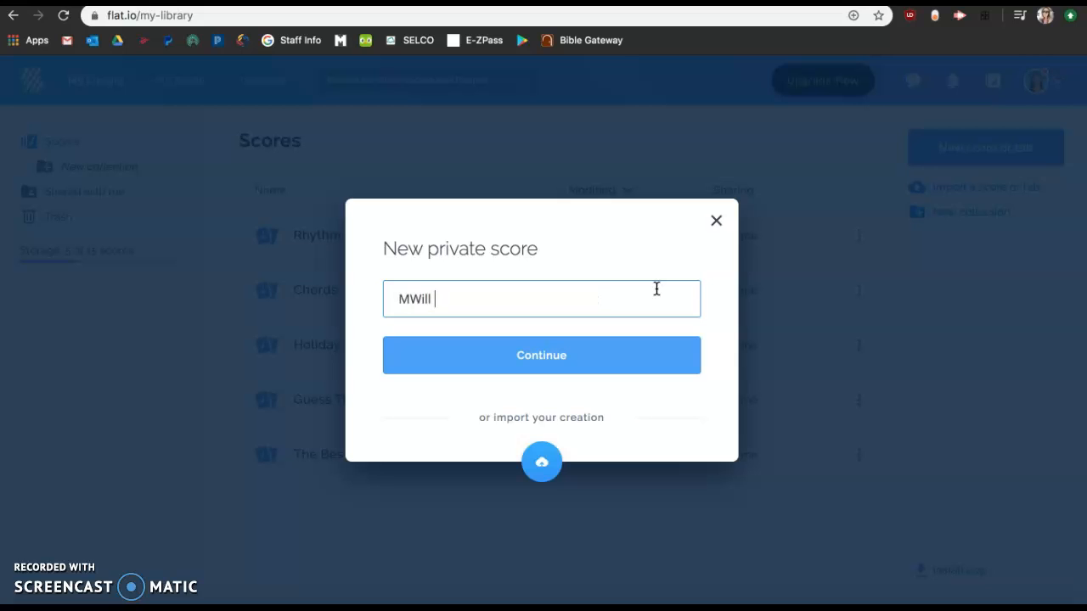
{"action": "type", "text": " SSing"}
{"action": "type", "text": "4/23"}
{"action": "left_click", "coordinate": [625, 368]}
{"action": "left_click", "coordinate": [550, 357]}
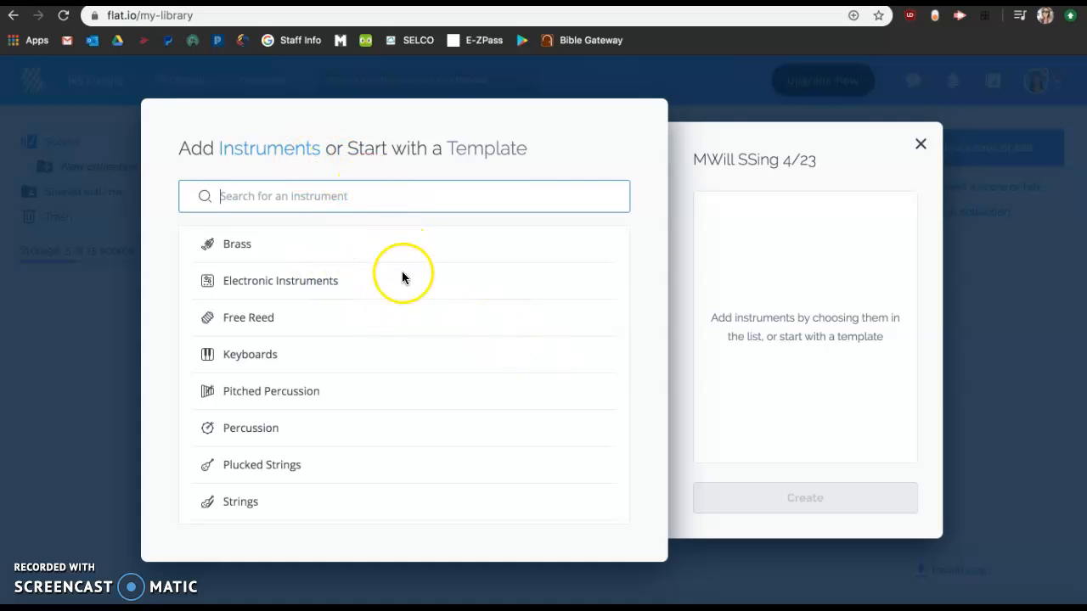
Add a Choir Alto instrument from Vocals and create the score
{"action": "scroll", "coordinate": [401, 293], "scroll_direction": "down", "scroll_amount": 2}
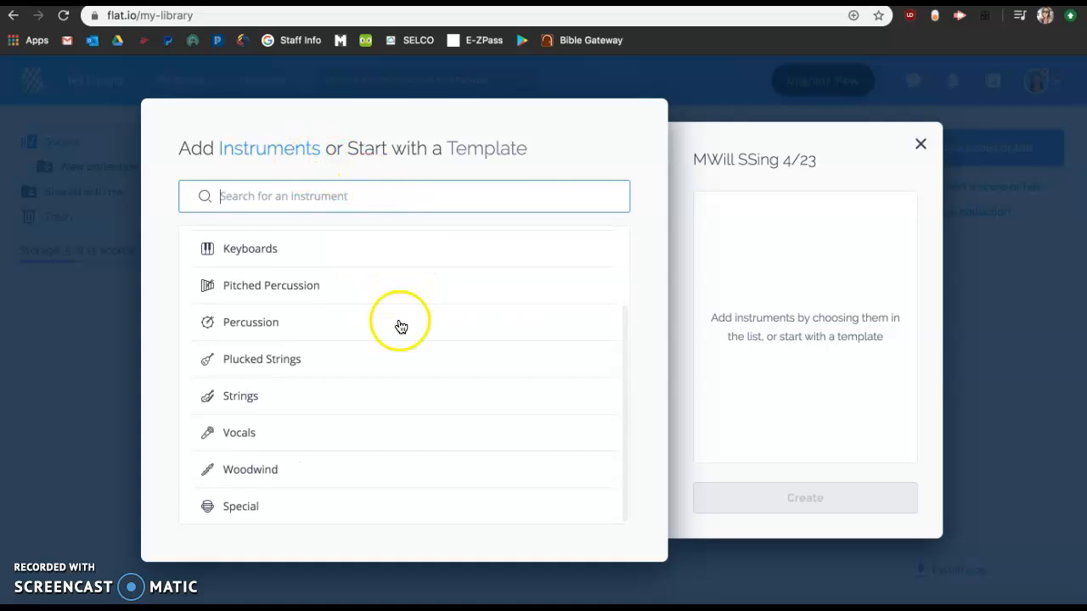
{"action": "left_click", "coordinate": [350, 440]}
{"action": "scroll", "coordinate": [347, 440], "scroll_direction": "down", "scroll_amount": 1}
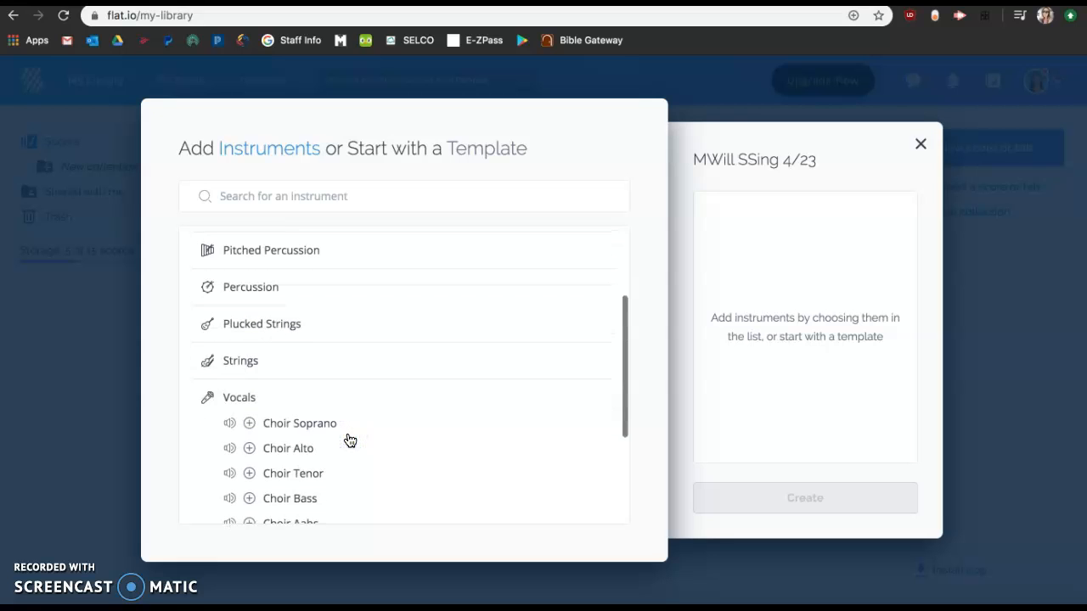
{"action": "left_click", "coordinate": [289, 435]}
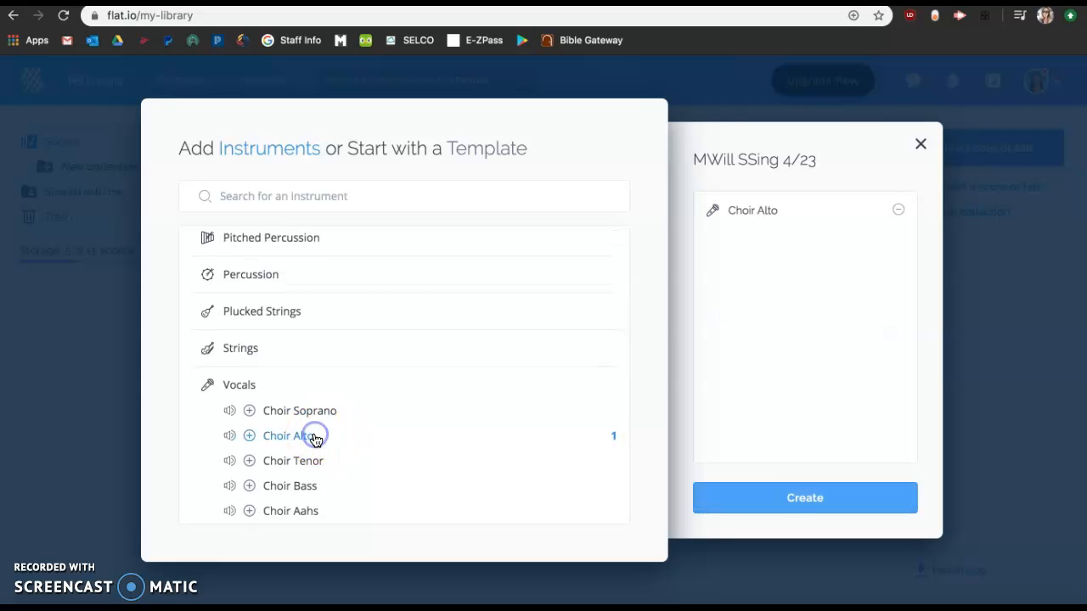
{"action": "left_click", "coordinate": [781, 499]}
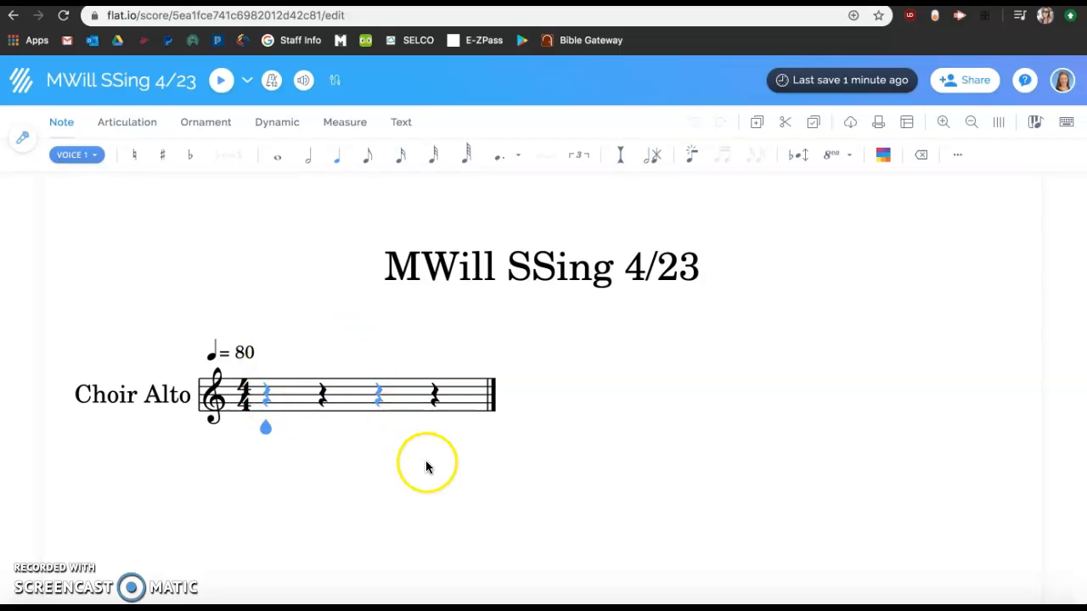
{"action": "left_click", "coordinate": [115, 125]}
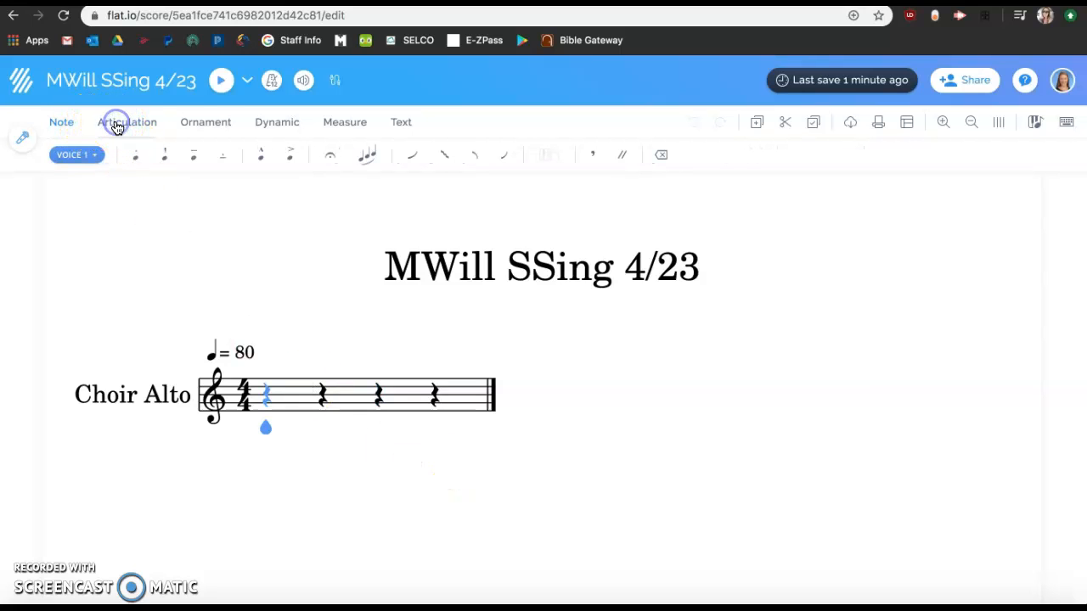
{"action": "left_click", "coordinate": [197, 129]}
{"action": "left_click", "coordinate": [281, 131]}
{"action": "left_click", "coordinate": [336, 126]}
{"action": "left_click", "coordinate": [398, 127]}
Insert measures after the first so the score has four measures
{"action": "left_click", "coordinate": [348, 127]}
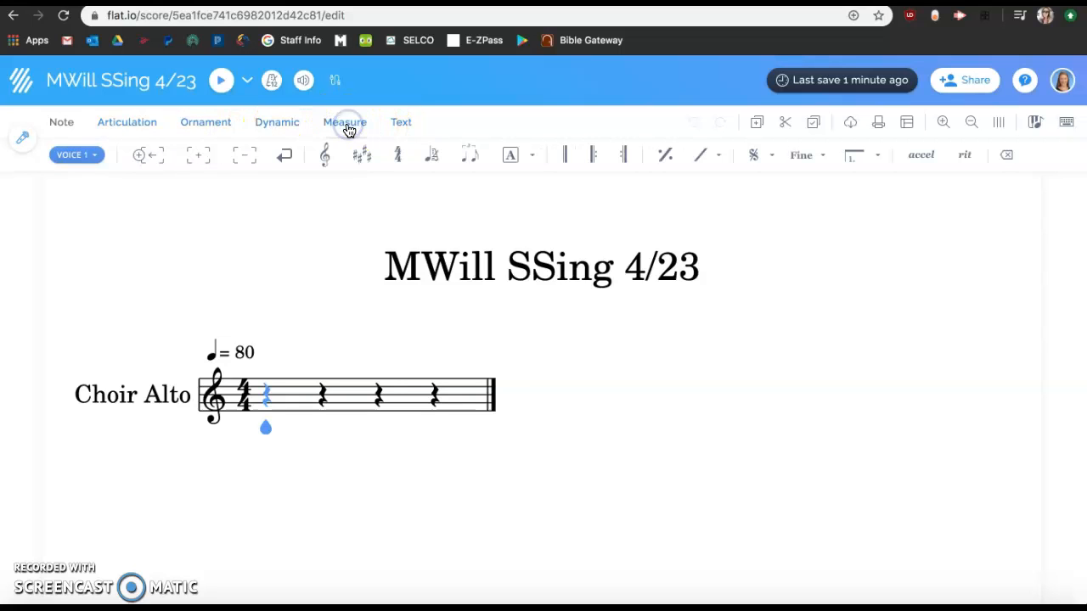
{"action": "left_click", "coordinate": [199, 157]}
{"action": "left_click", "coordinate": [244, 161]}
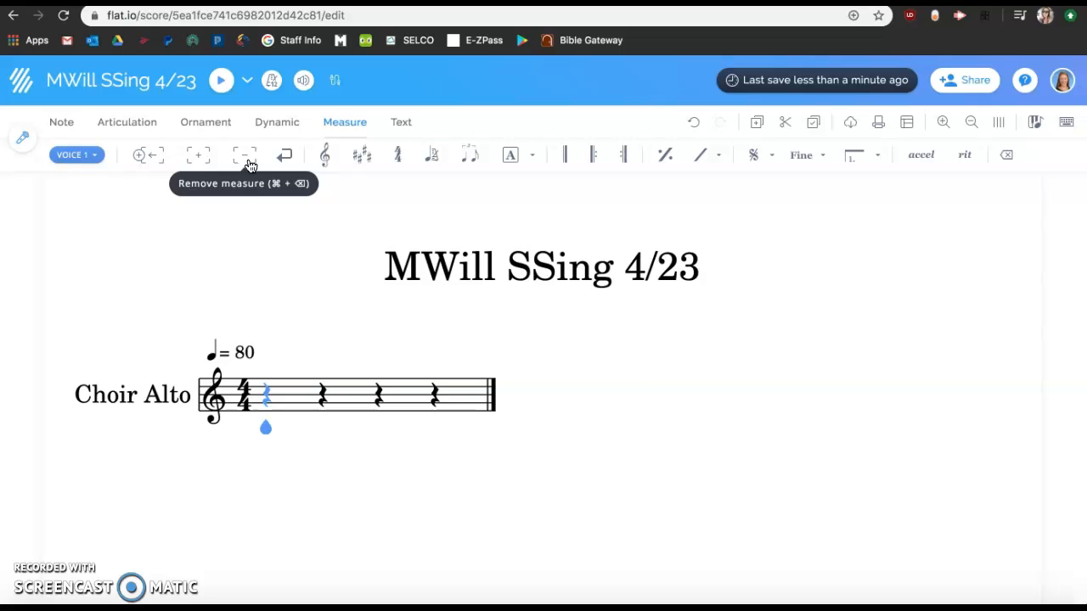
{"action": "left_click", "coordinate": [199, 157]}
{"action": "left_click", "coordinate": [199, 157]}
{"action": "left_click", "coordinate": [199, 157]}
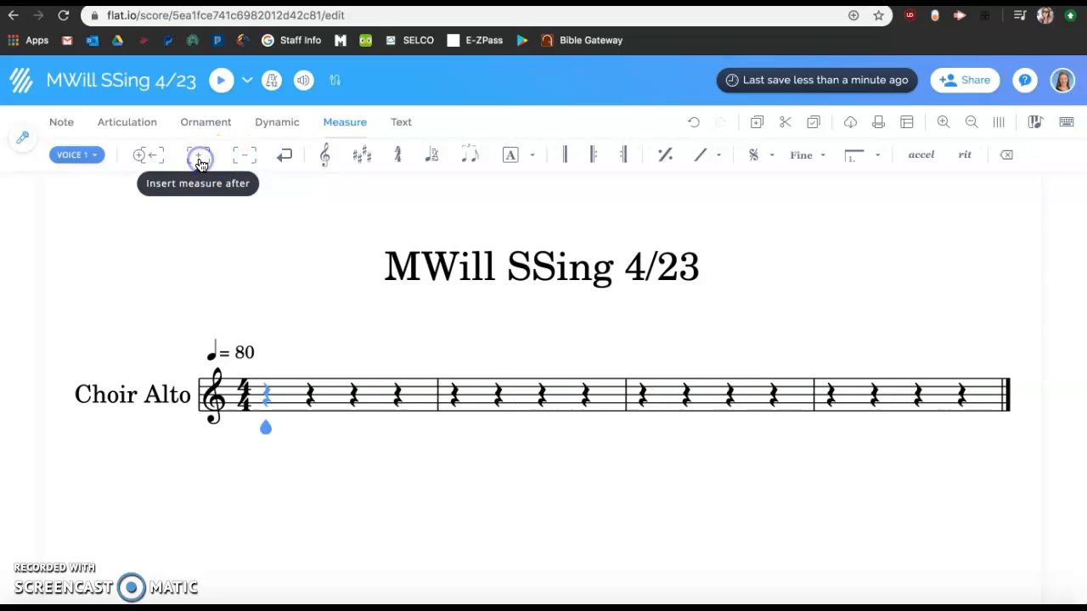
Enter a half note on the first beat of measure one and make it dotted
{"action": "left_click", "coordinate": [639, 366]}
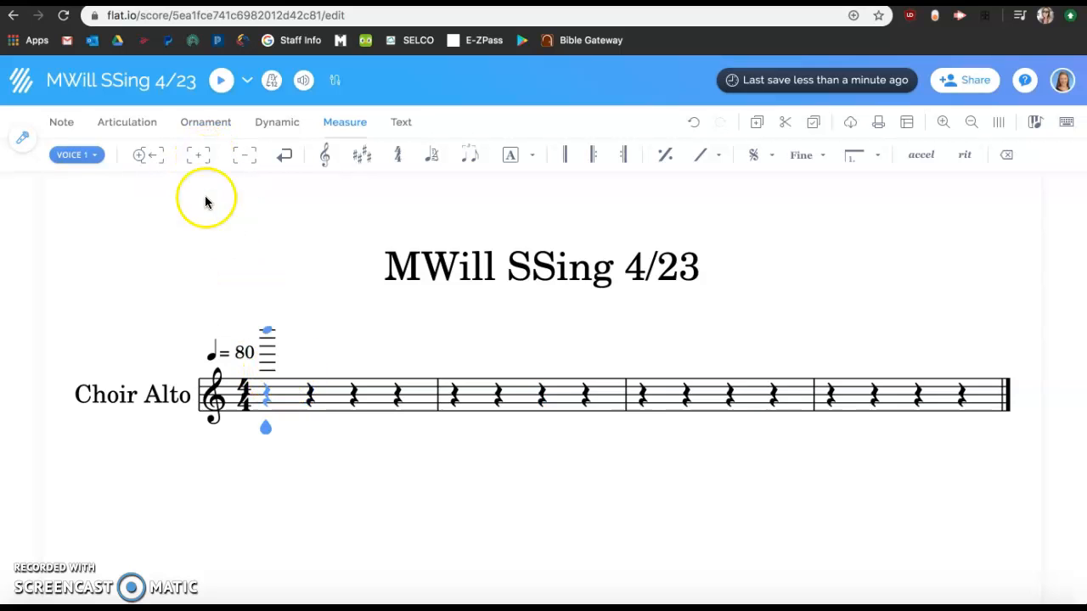
{"action": "left_click", "coordinate": [221, 422]}
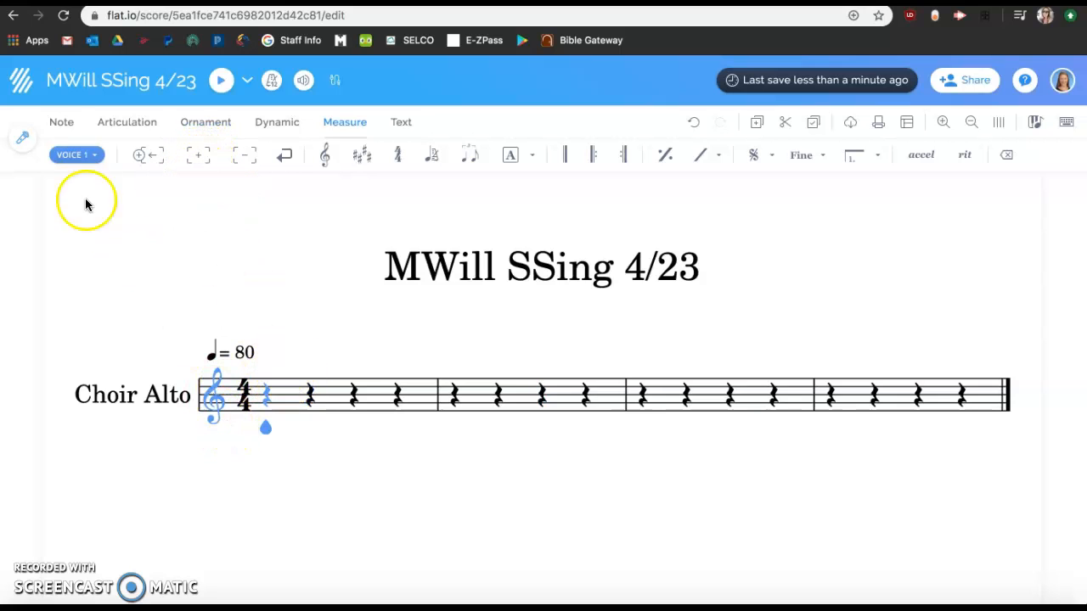
{"action": "left_click", "coordinate": [61, 121]}
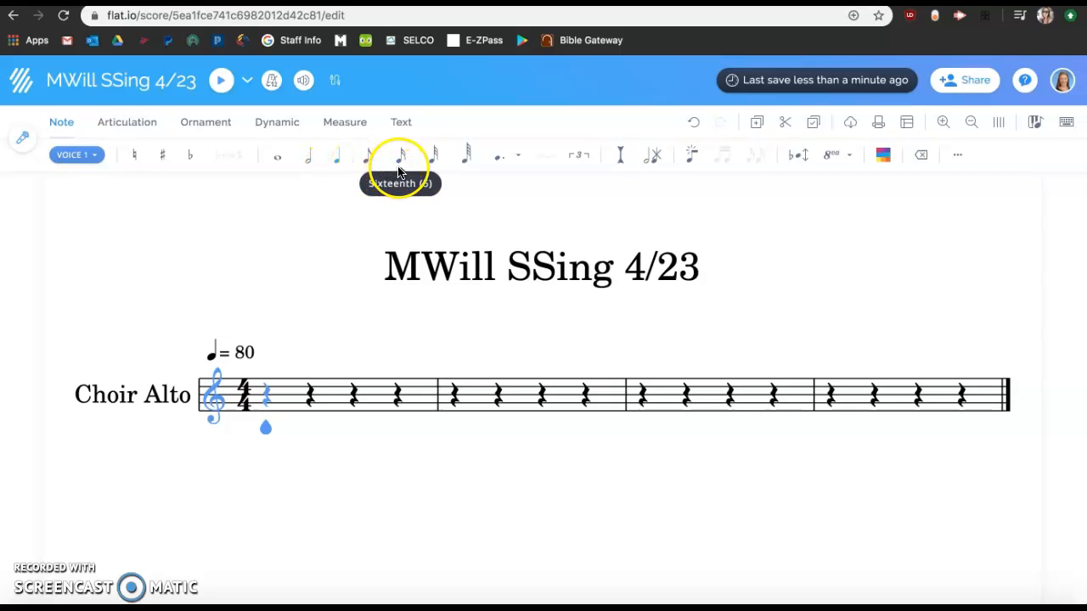
{"action": "left_click", "coordinate": [308, 163]}
{"action": "left_click", "coordinate": [267, 395]}
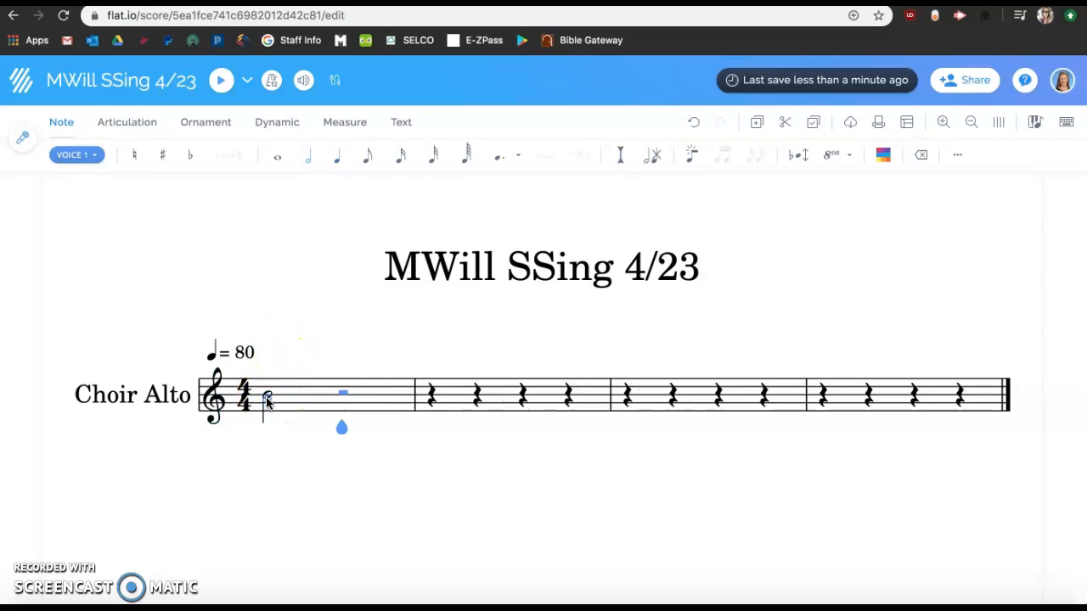
{"action": "left_click", "coordinate": [266, 400]}
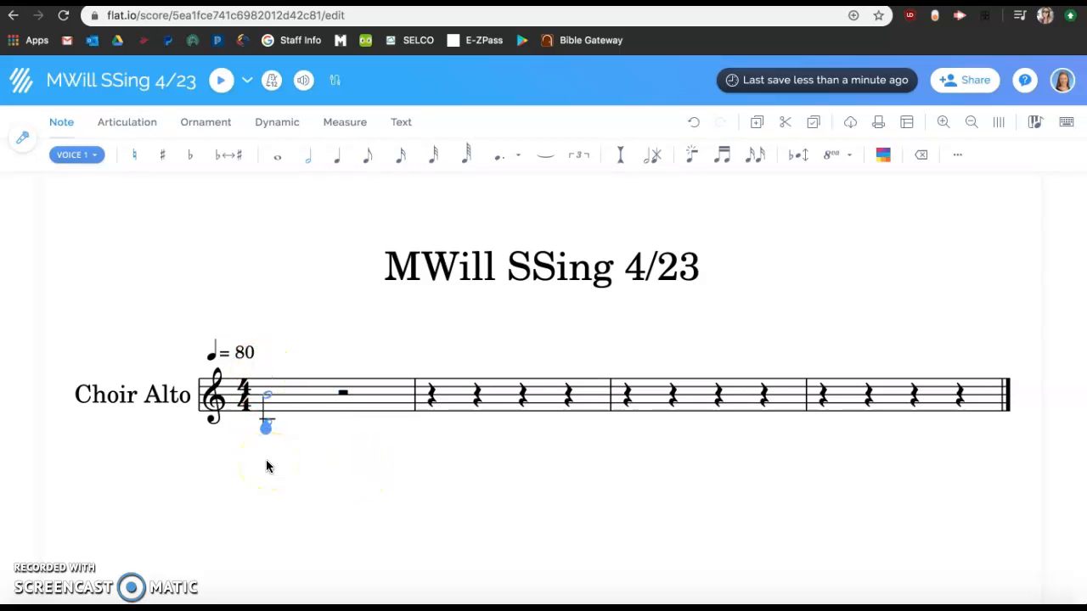
{"action": "left_click", "coordinate": [501, 163]}
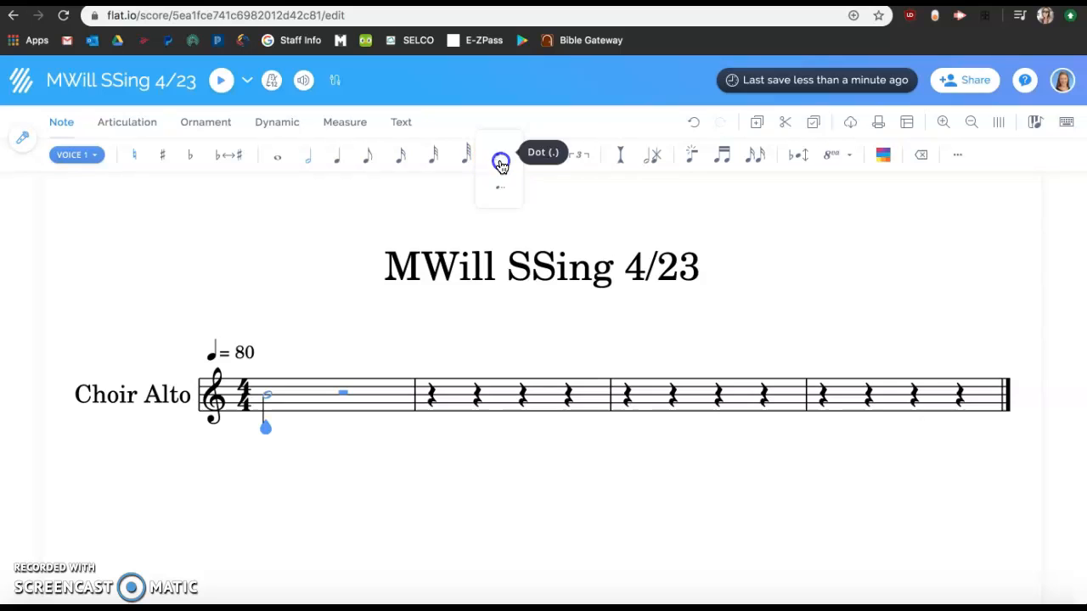
{"action": "left_click", "coordinate": [499, 156]}
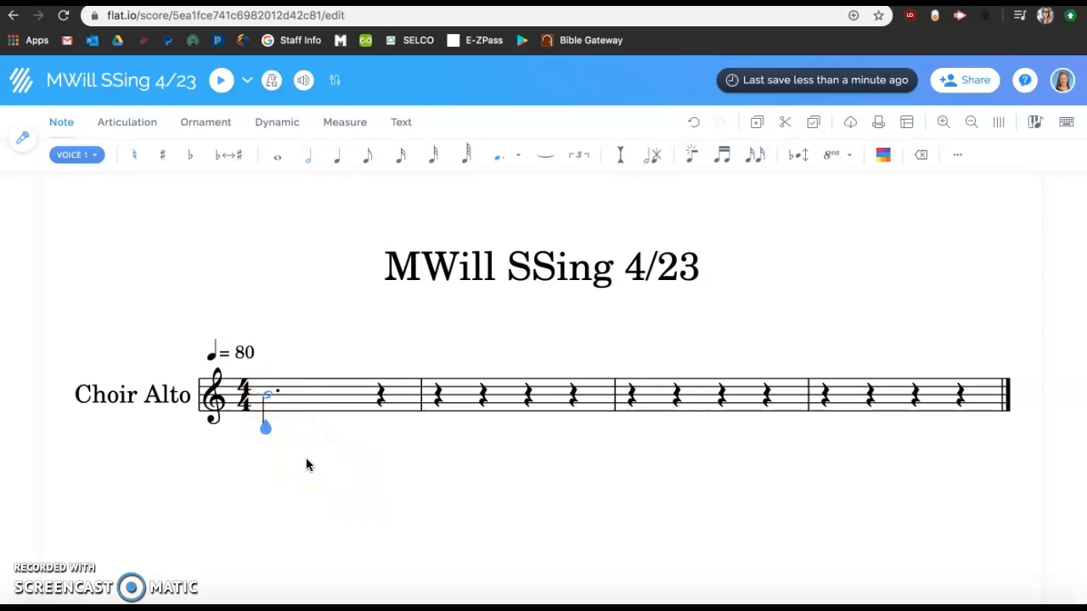
Lower the dotted half note's pitch to middle C
{"action": "key", "text": "Down"}
{"action": "key", "text": "Down"}
{"action": "key", "text": "Down"}
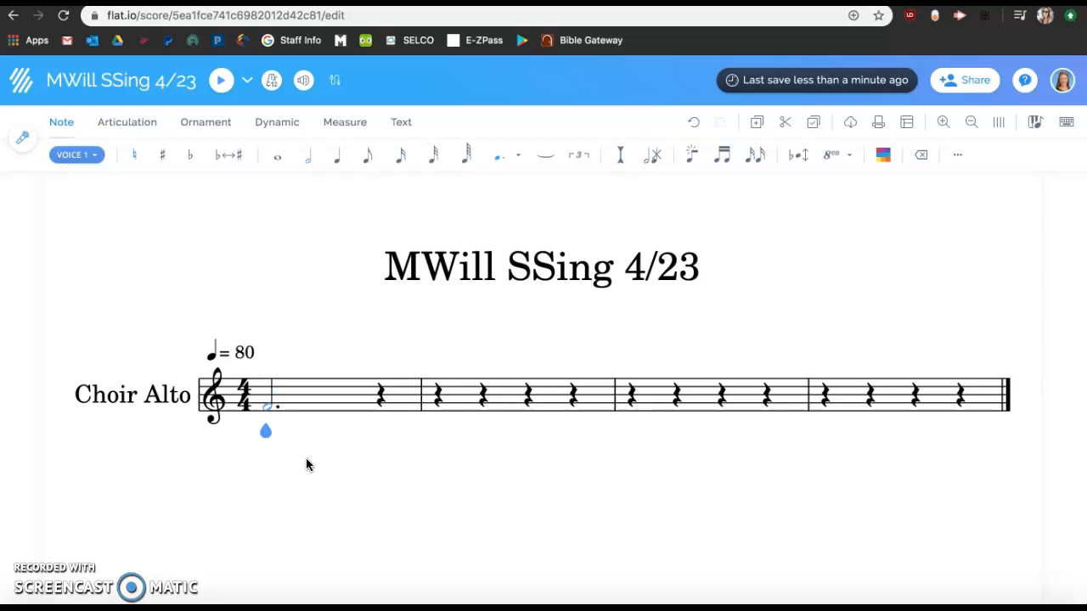
{"action": "key", "text": "Down"}
{"action": "key", "text": "Down"}
{"action": "key", "text": "Down"}
{"action": "key", "text": "Down"}
{"action": "key", "text": "Down"}
{"action": "key", "text": "Up"}
{"action": "key", "text": "Up"}
{"action": "key", "text": "Up"}
{"action": "key", "text": "Up"}
{"action": "key", "text": "Up"}
{"action": "key", "text": "Up"}
{"action": "key", "text": "Up"}
{"action": "key", "text": "Up"}
{"action": "key", "text": "Down"}
{"action": "key", "text": "Down"}
{"action": "key", "text": "Down"}
{"action": "key", "text": "Down"}
{"action": "key", "text": "Down"}
{"action": "key", "text": "Down"}
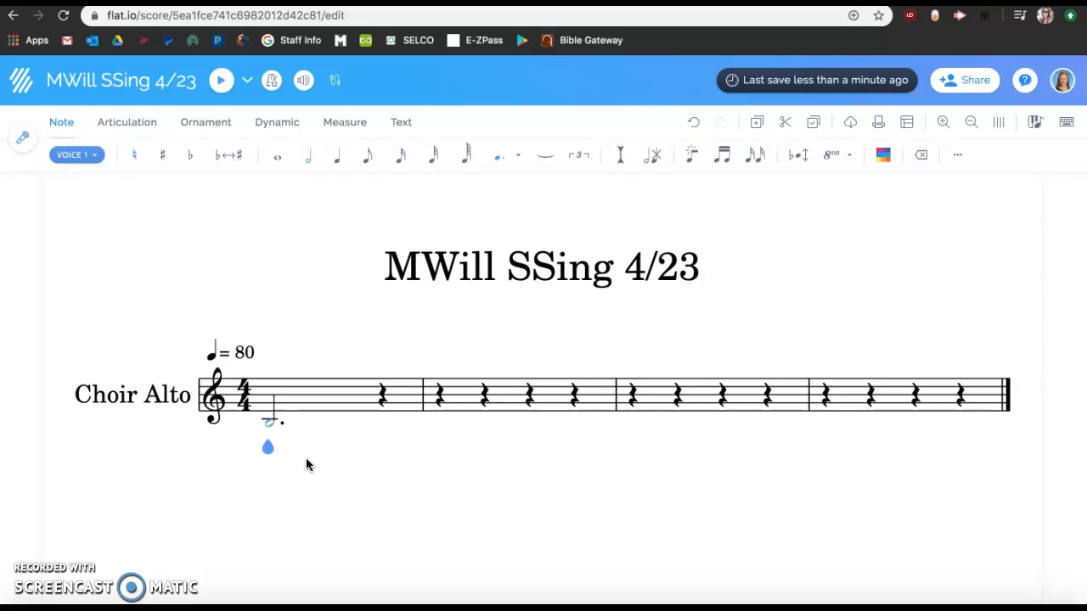
{"action": "key", "text": "super+Up"}
{"action": "key", "text": "super+Down"}
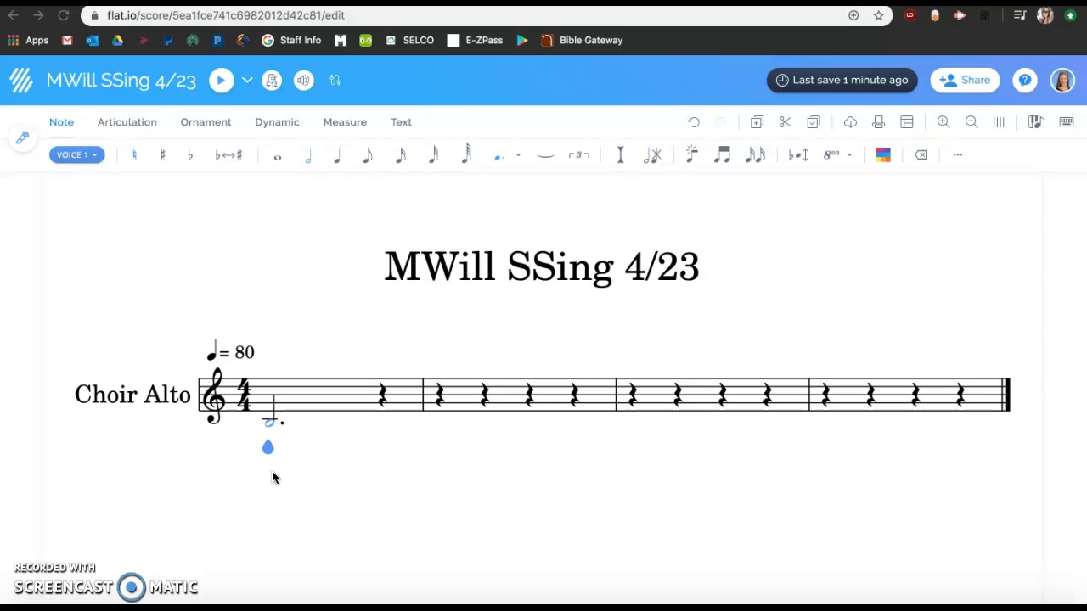
{"action": "left_click", "coordinate": [270, 421]}
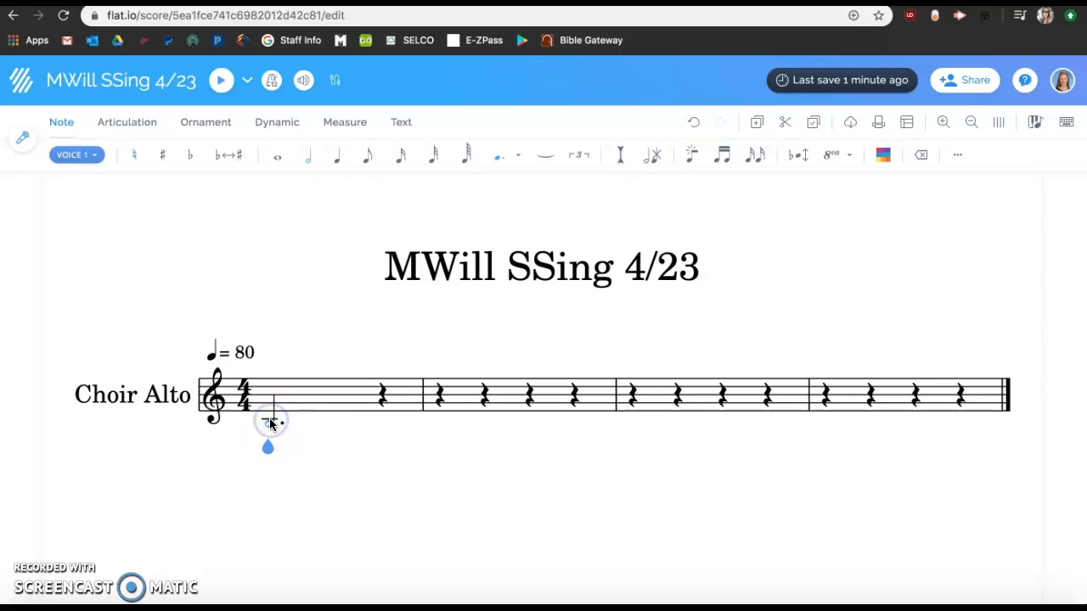
Enter a high C quarter note on the last beat of measure one
{"action": "left_click", "coordinate": [381, 395]}
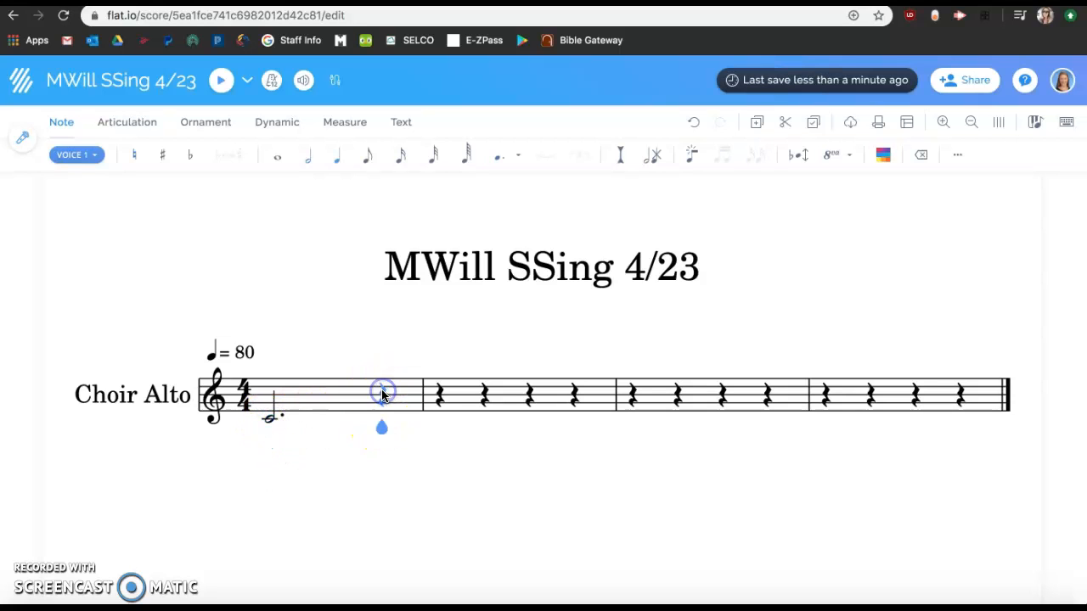
{"action": "key", "text": "c"}
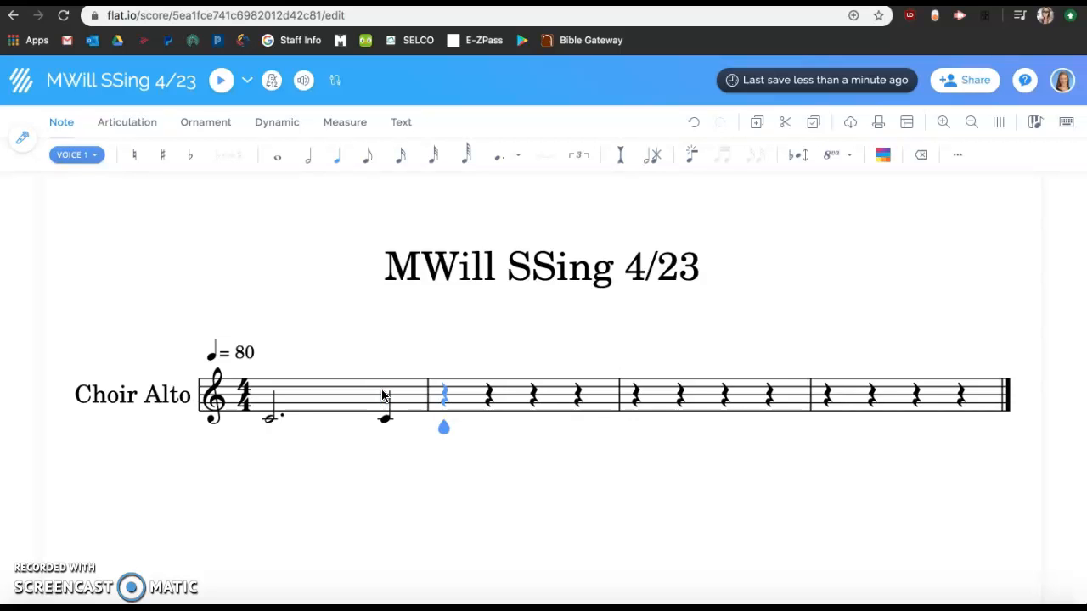
{"action": "key", "text": "BackSpace"}
{"action": "left_click", "coordinate": [415, 471]}
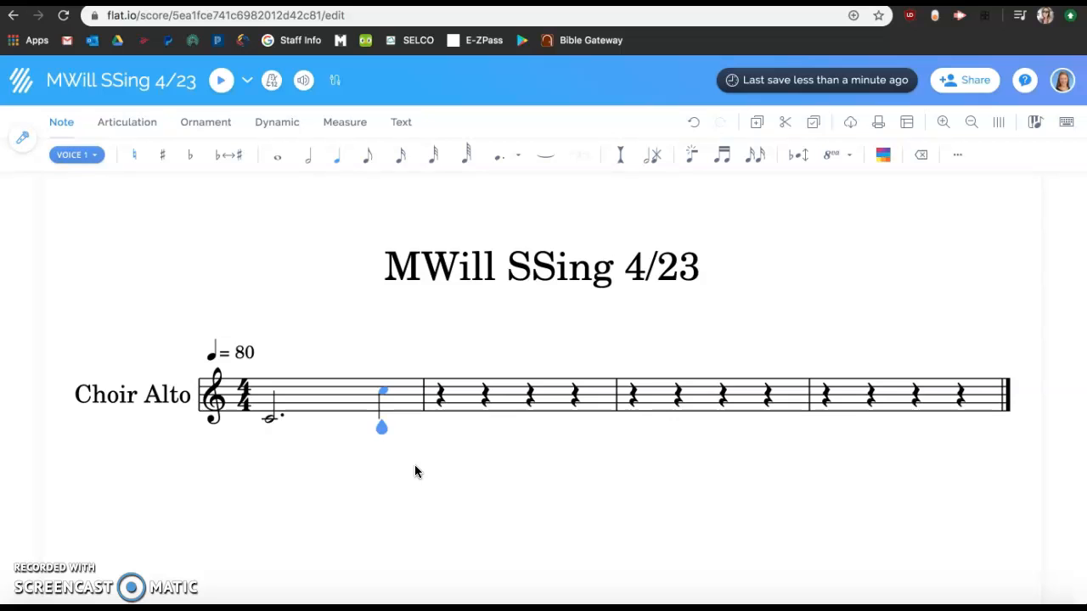
{"action": "key", "text": "c"}
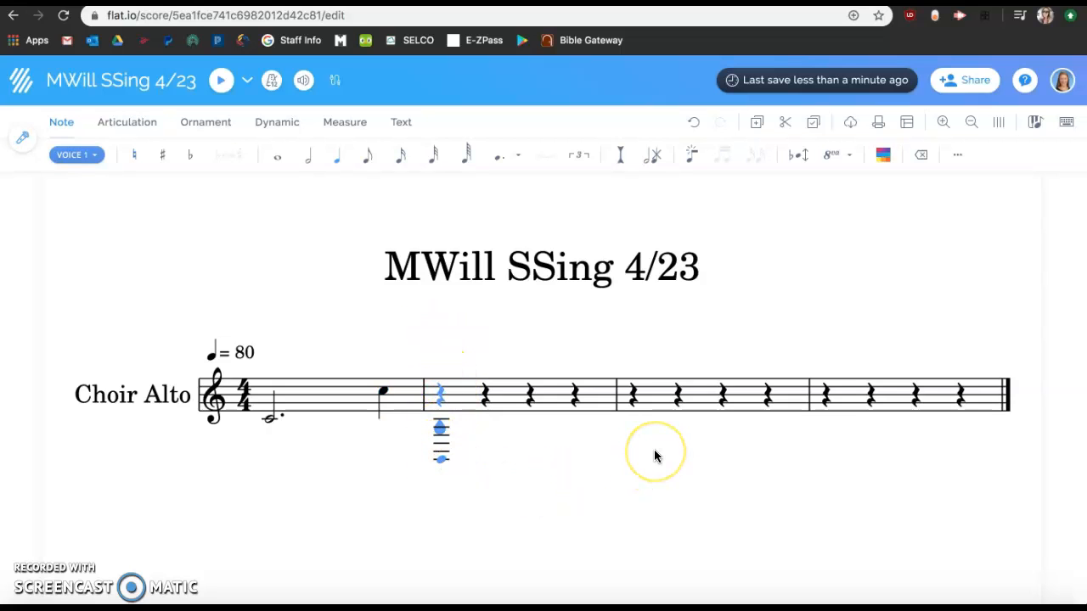
Enter quarter notes C, B, A and G to fill measure two
{"action": "key", "text": "c"}
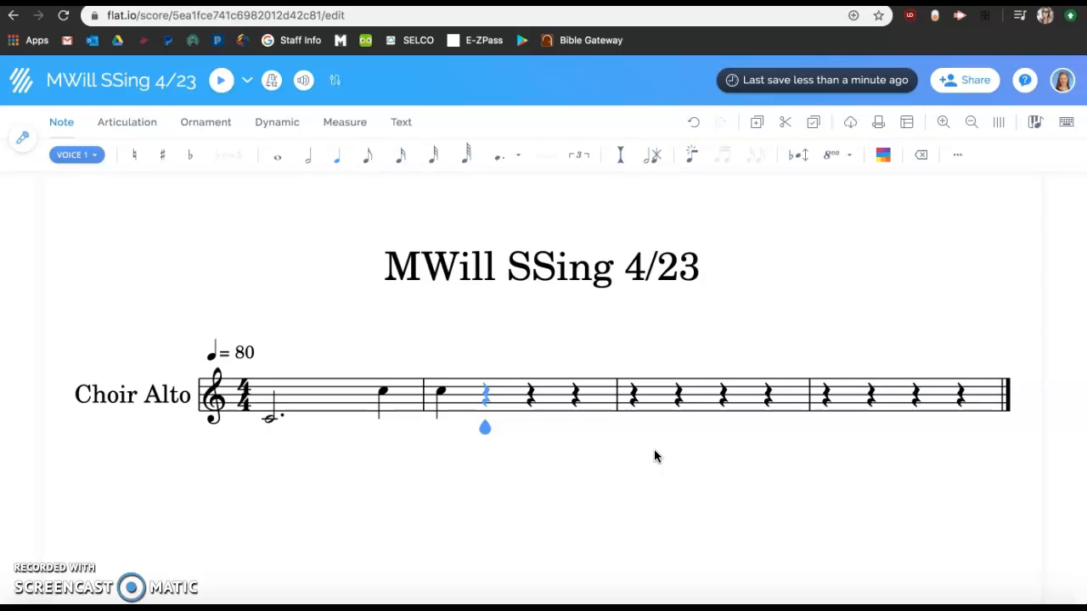
{"action": "key", "text": "b"}
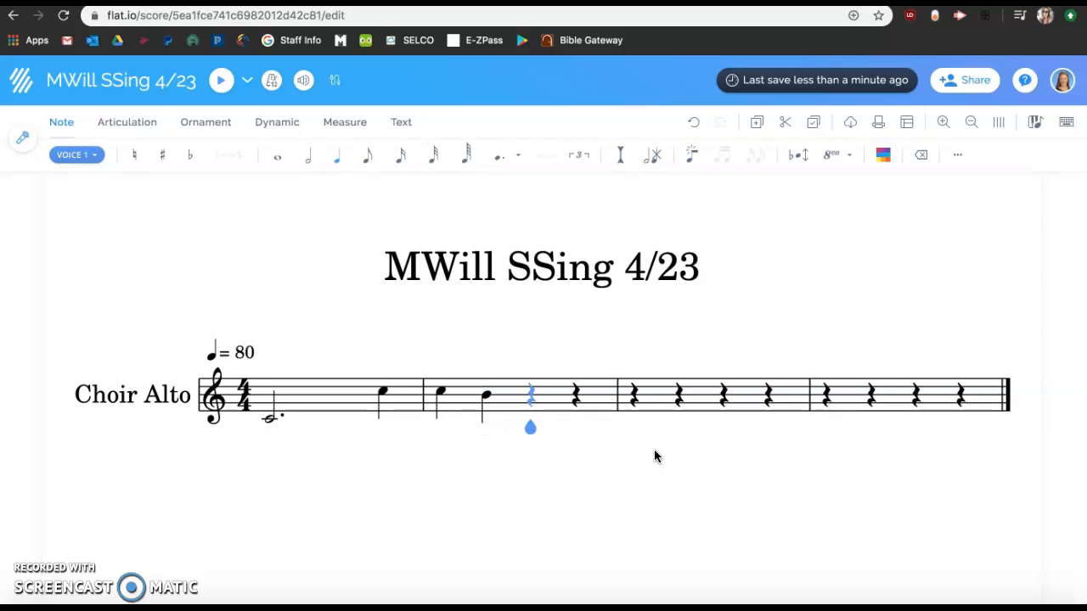
{"action": "key", "text": "a"}
{"action": "key", "text": "g"}
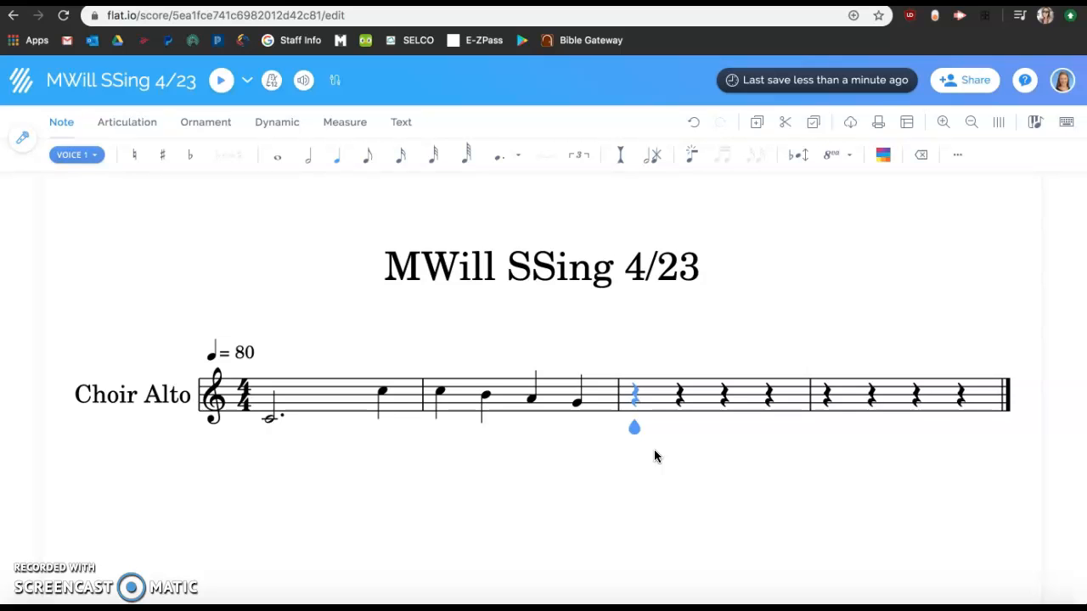
Change the first note of measure two to a half note
{"action": "key", "text": "Left"}
{"action": "key", "text": "Left"}
{"action": "key", "text": "Left"}
{"action": "key", "text": "Left"}
{"action": "key", "text": "Left"}
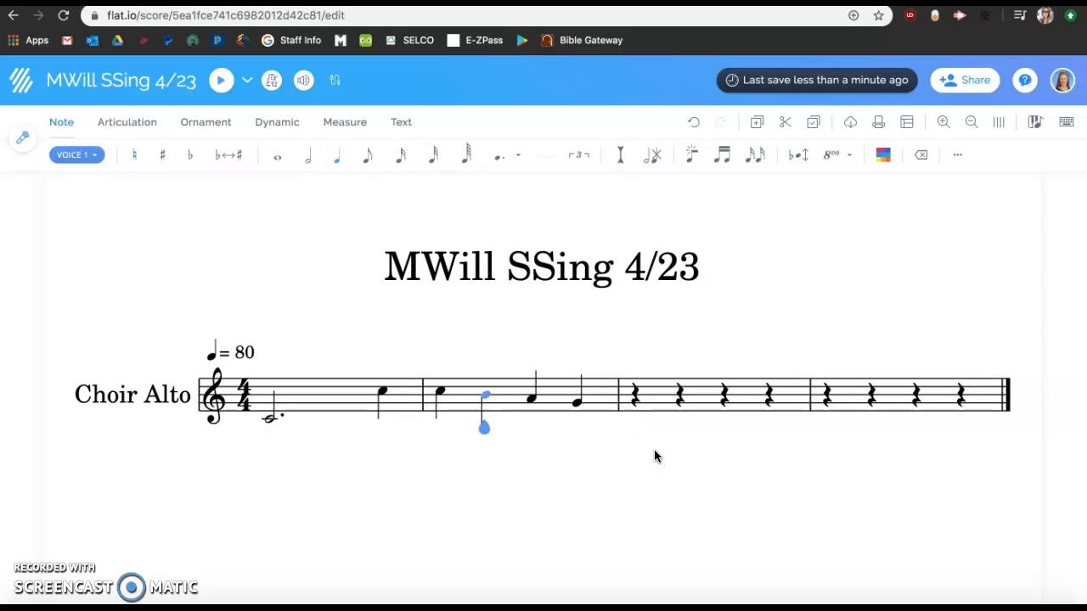
{"action": "key", "text": "Right"}
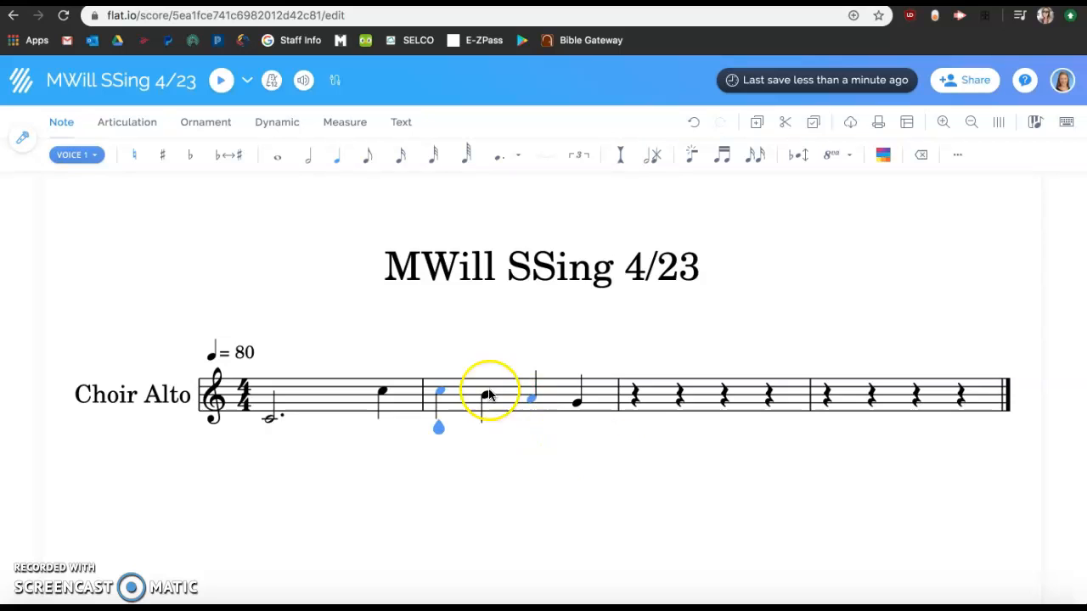
{"action": "key", "text": "shift+Left"}
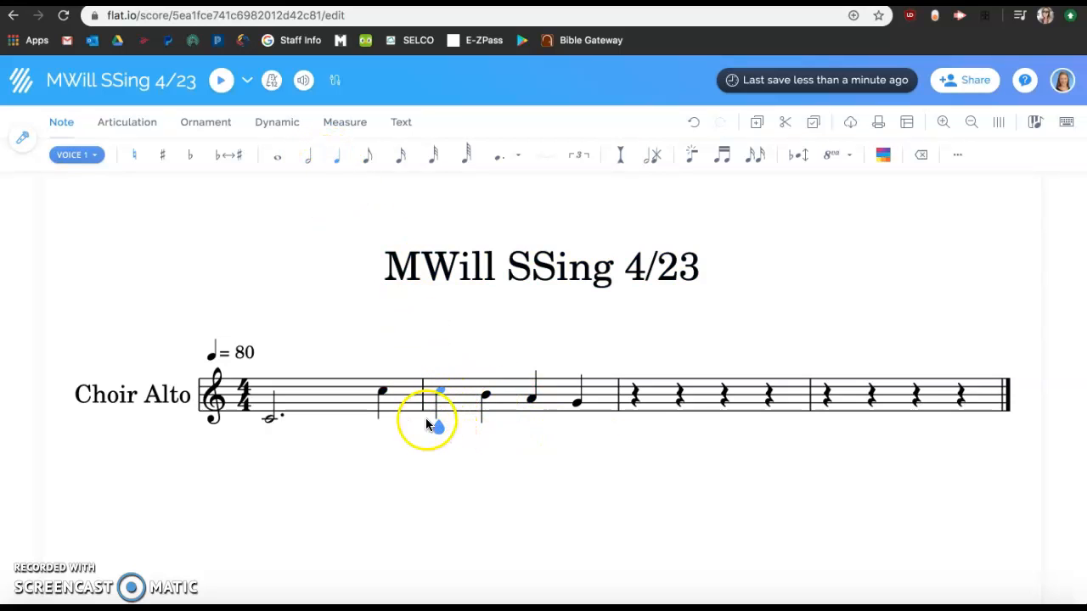
{"action": "left_click", "coordinate": [310, 161]}
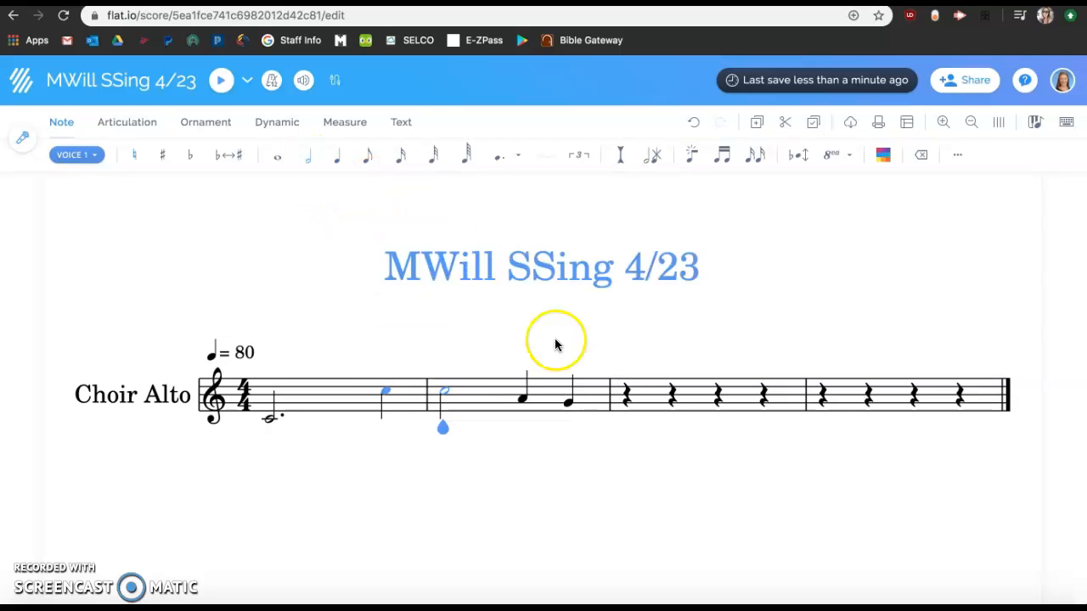
{"action": "left_click", "coordinate": [452, 414]}
{"action": "key", "text": "shift+Right"}
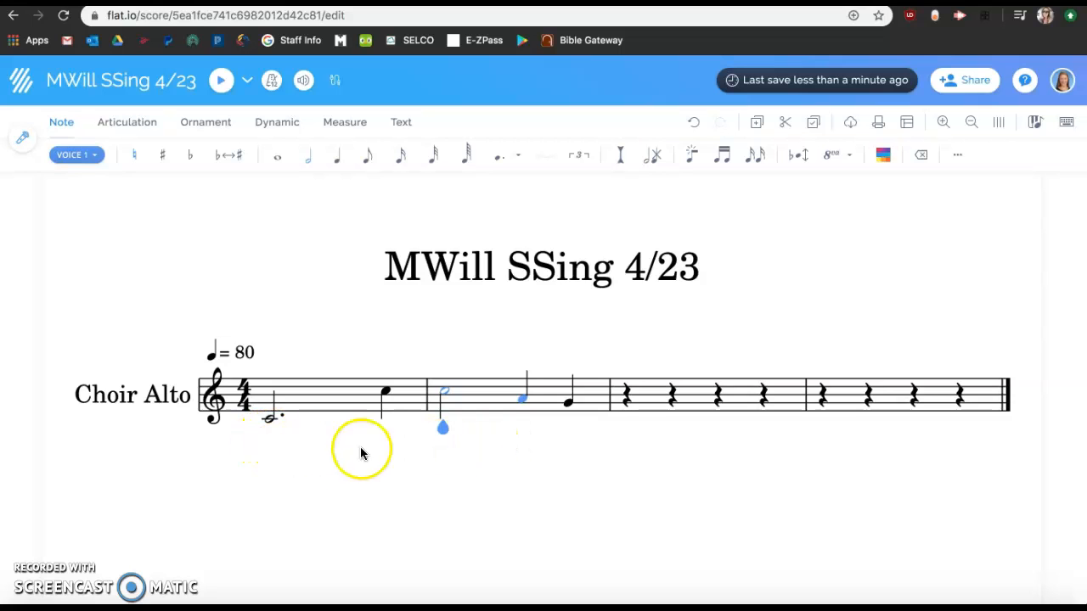
{"action": "key", "text": "shift+Left"}
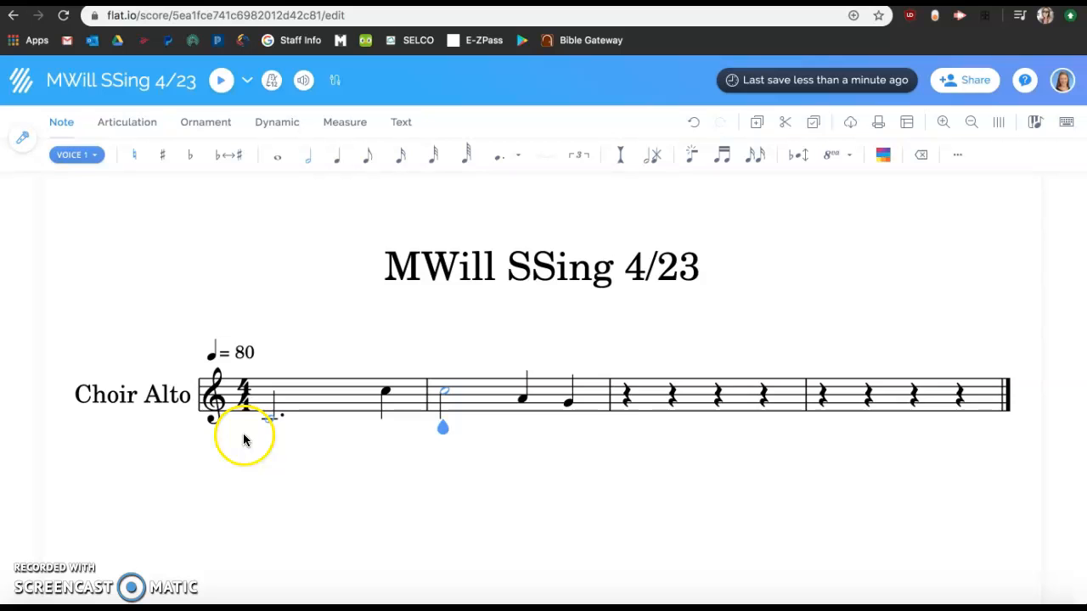
Try switching the time signature to 2/4 and 3/4, then set it back to 4/4
{"action": "left_click", "coordinate": [244, 405]}
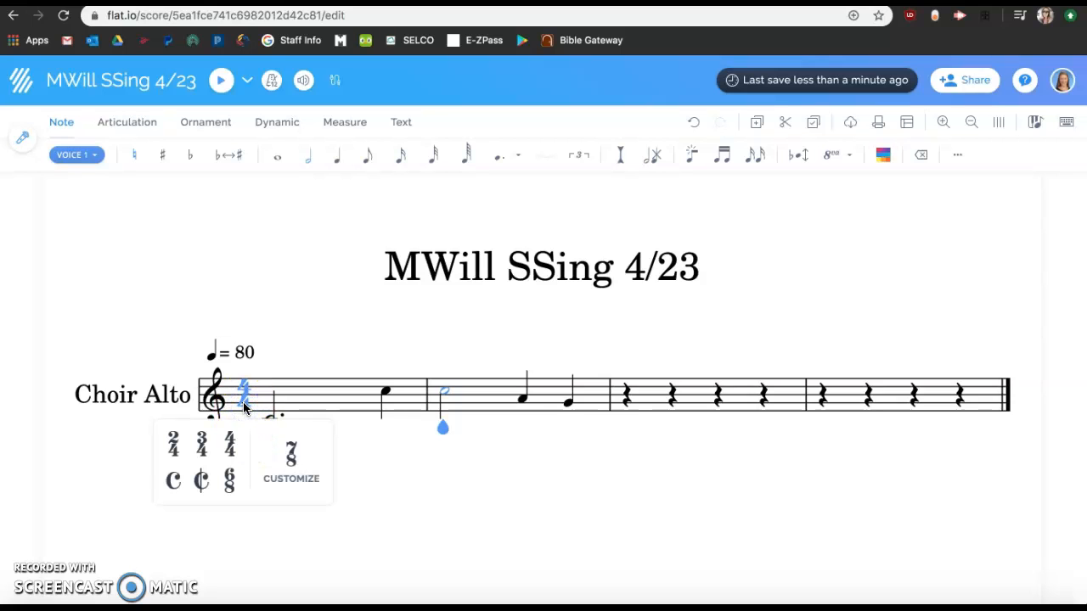
{"action": "left_click", "coordinate": [203, 445]}
{"action": "left_click", "coordinate": [236, 450]}
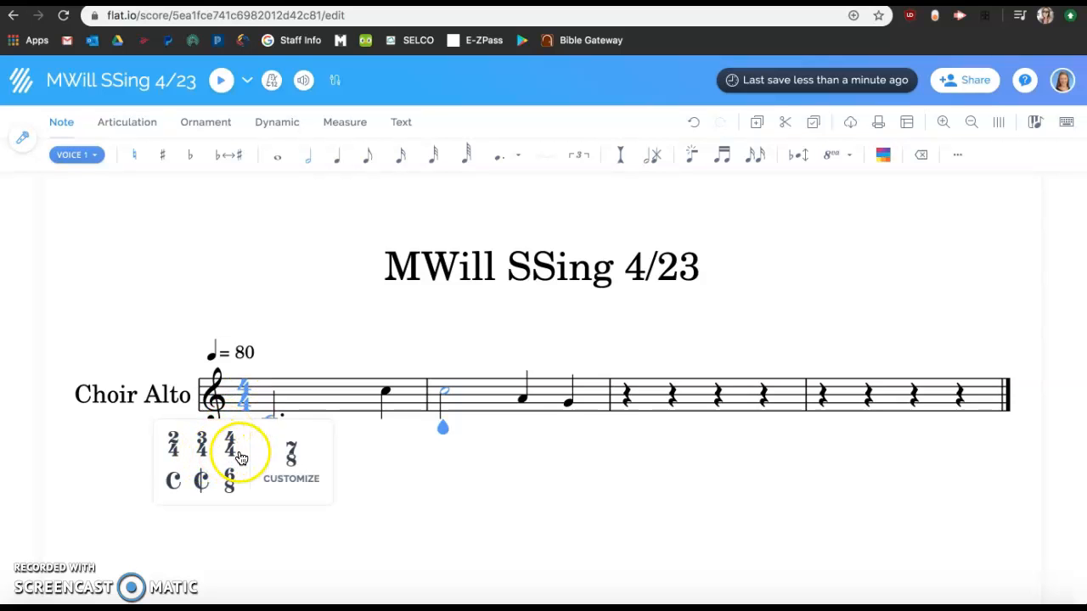
{"action": "left_click", "coordinate": [175, 444]}
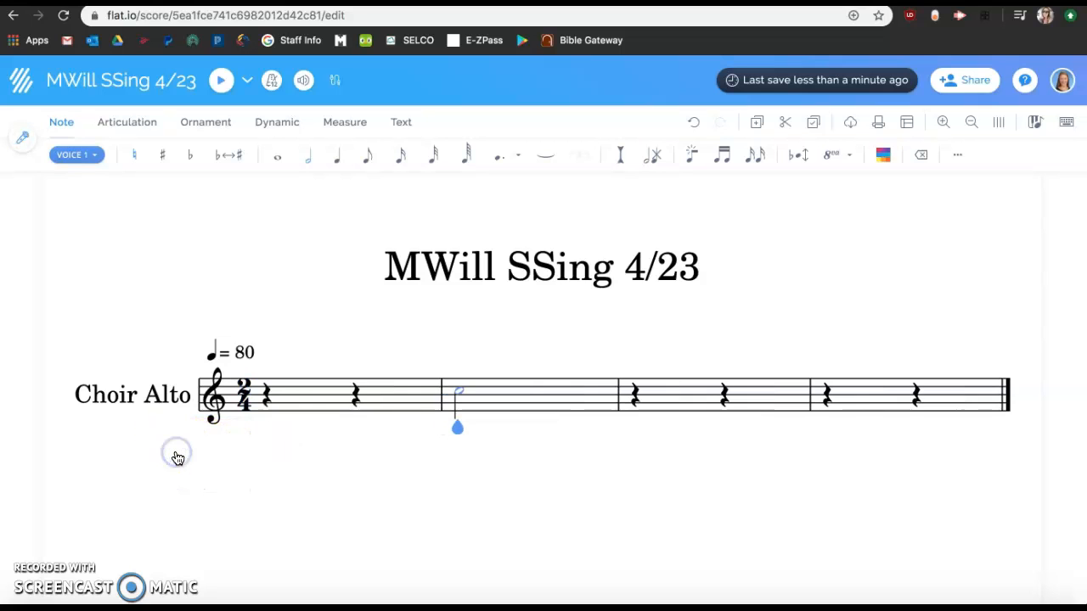
{"action": "left_click", "coordinate": [242, 395]}
{"action": "left_click", "coordinate": [202, 445]}
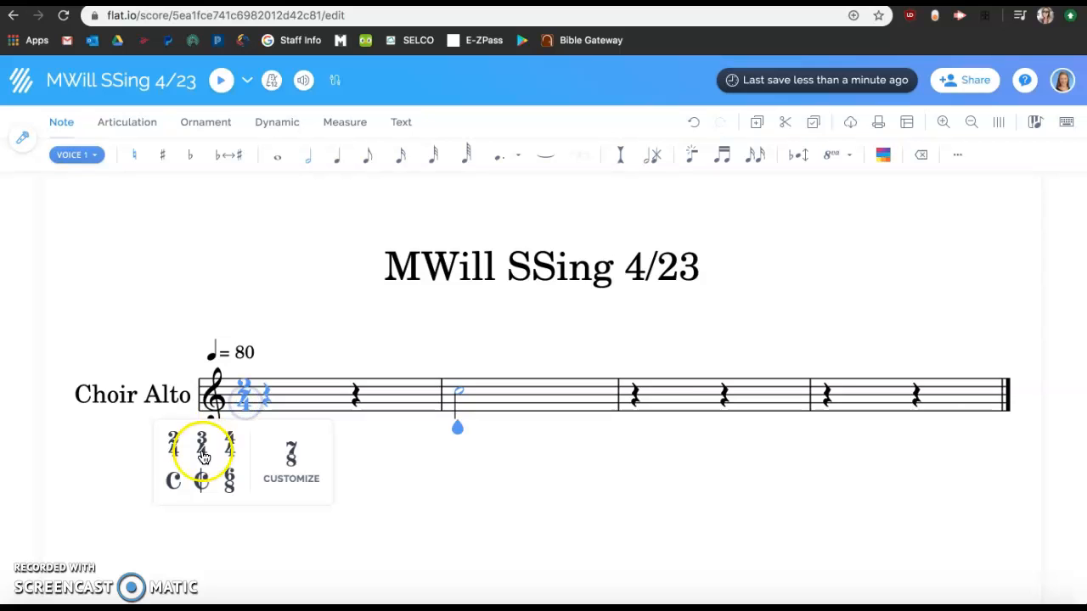
{"action": "left_click", "coordinate": [244, 396]}
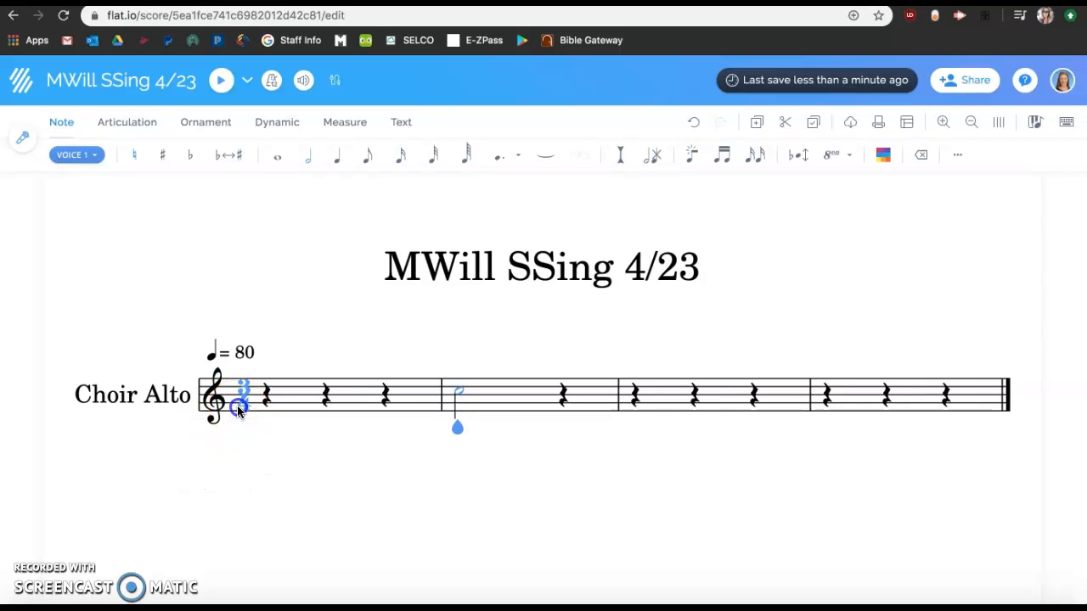
{"action": "left_click", "coordinate": [231, 444]}
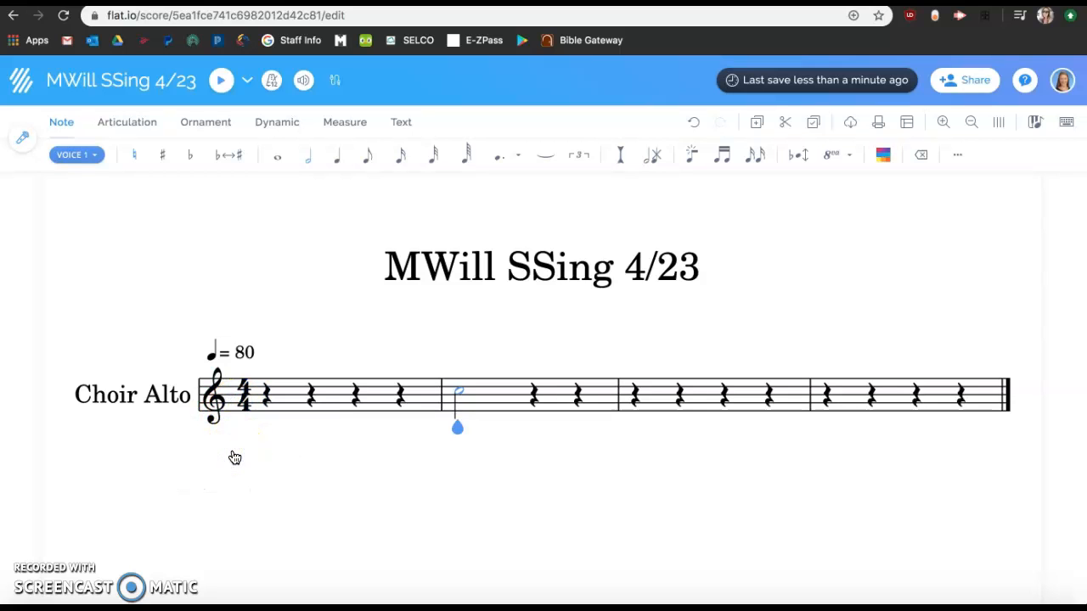
{"action": "left_click", "coordinate": [243, 395]}
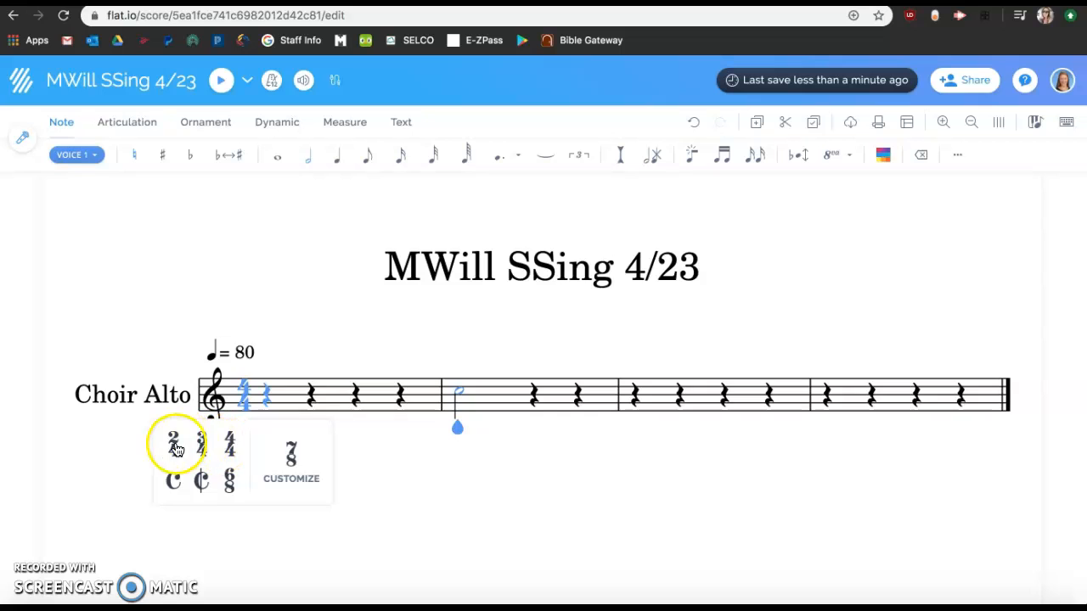
{"action": "left_click", "coordinate": [231, 450]}
Enter quarter notes C, D, E and F in the lower octave across measure one
{"action": "left_click", "coordinate": [312, 400]}
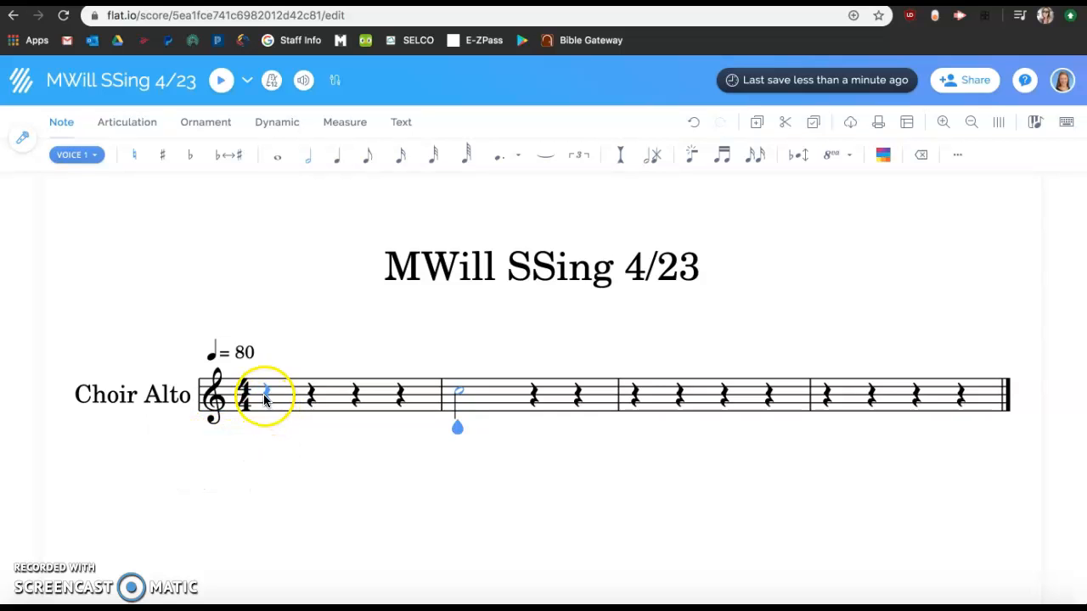
{"action": "key", "text": "Right"}
{"action": "key", "text": "Left"}
{"action": "key", "text": "Left"}
{"action": "key", "text": "Left"}
{"action": "key", "text": "Left"}
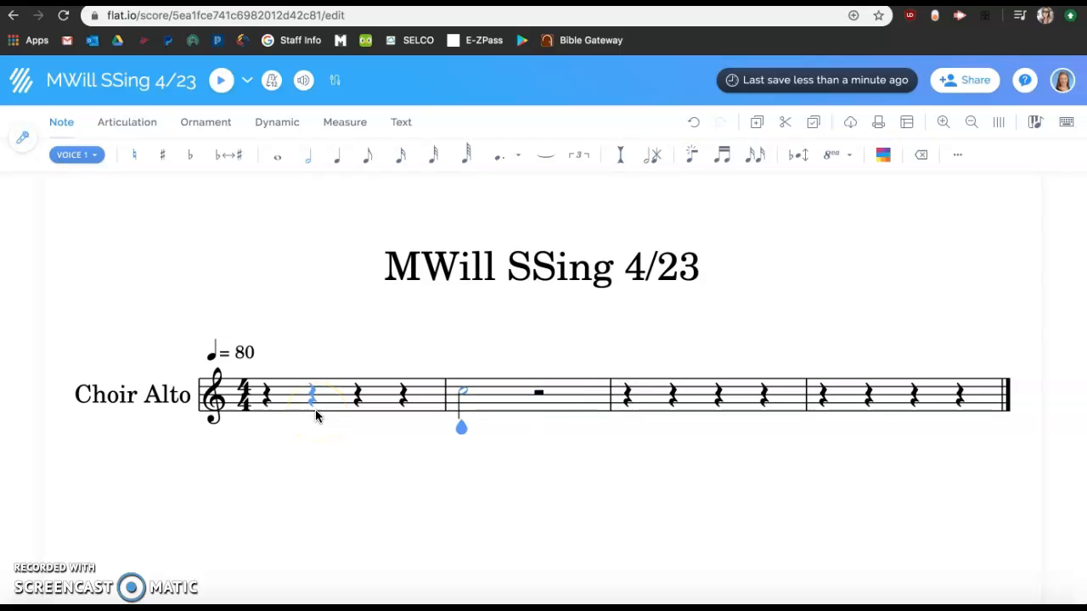
{"action": "key", "text": "Left"}
{"action": "key", "text": "c"}
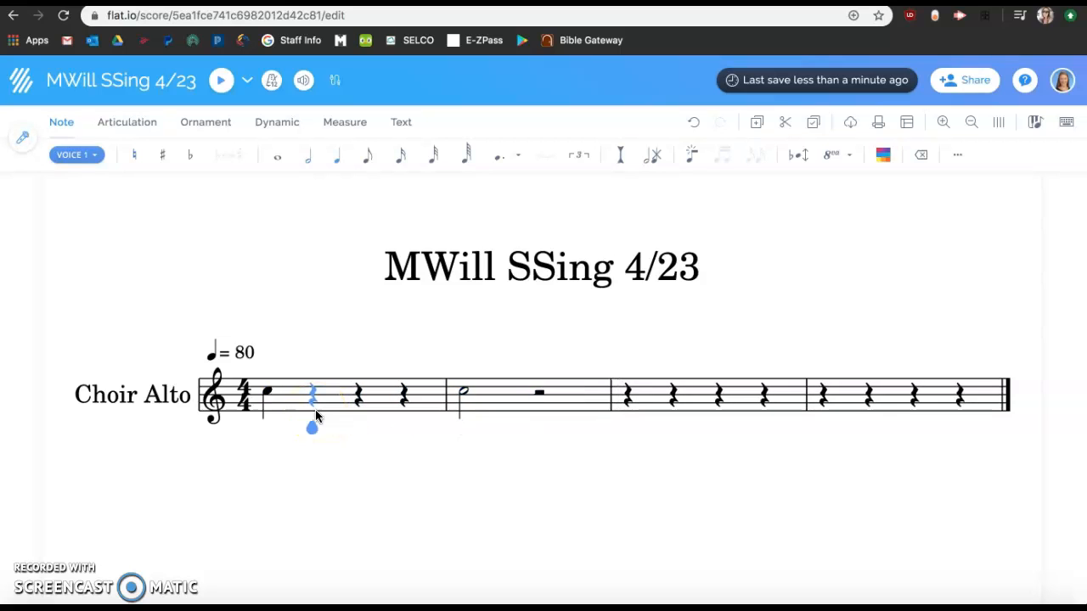
{"action": "key", "text": "Left"}
{"action": "key", "text": "ctrl+Down"}
{"action": "key", "text": "Right"}
{"action": "key", "text": "c"}
{"action": "key", "text": "e"}
{"action": "key", "text": "f"}
{"action": "key", "text": "g"}
{"action": "key", "text": "6"}
{"action": "key", "text": "Left"}
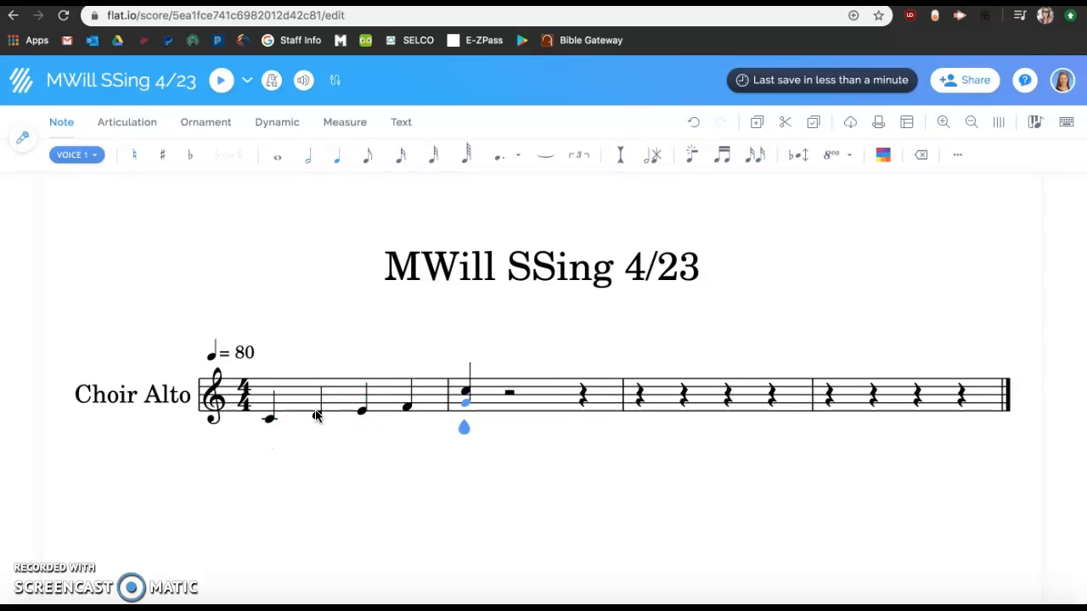
Replace the start of measure two with two G eighth notes and a G quarter note
{"action": "left_click", "coordinate": [467, 393]}
{"action": "key", "text": "Delete"}
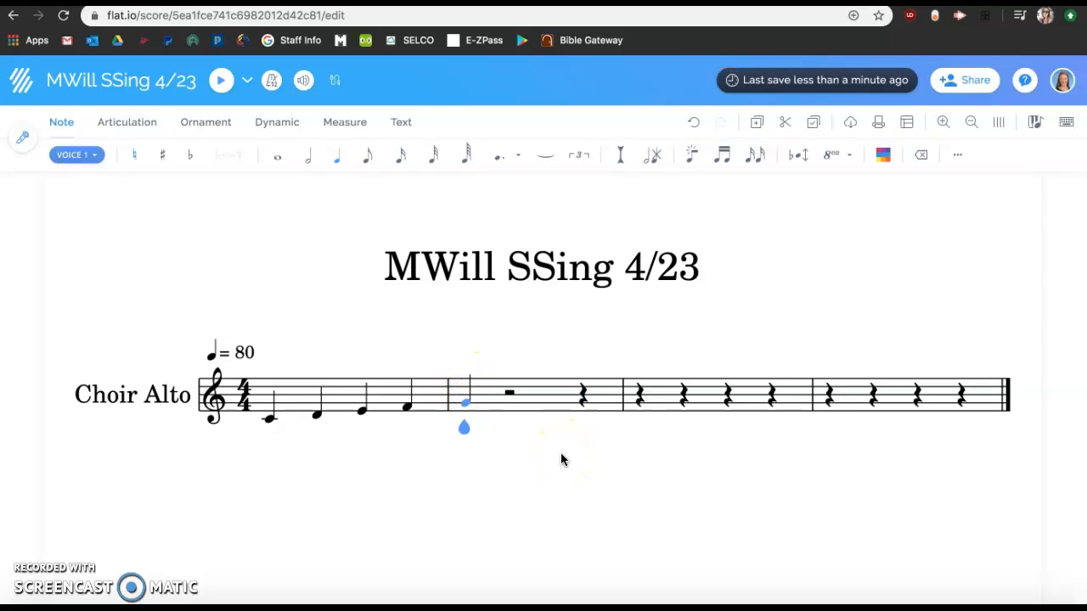
{"action": "left_click", "coordinate": [370, 157]}
{"action": "key", "text": "g"}
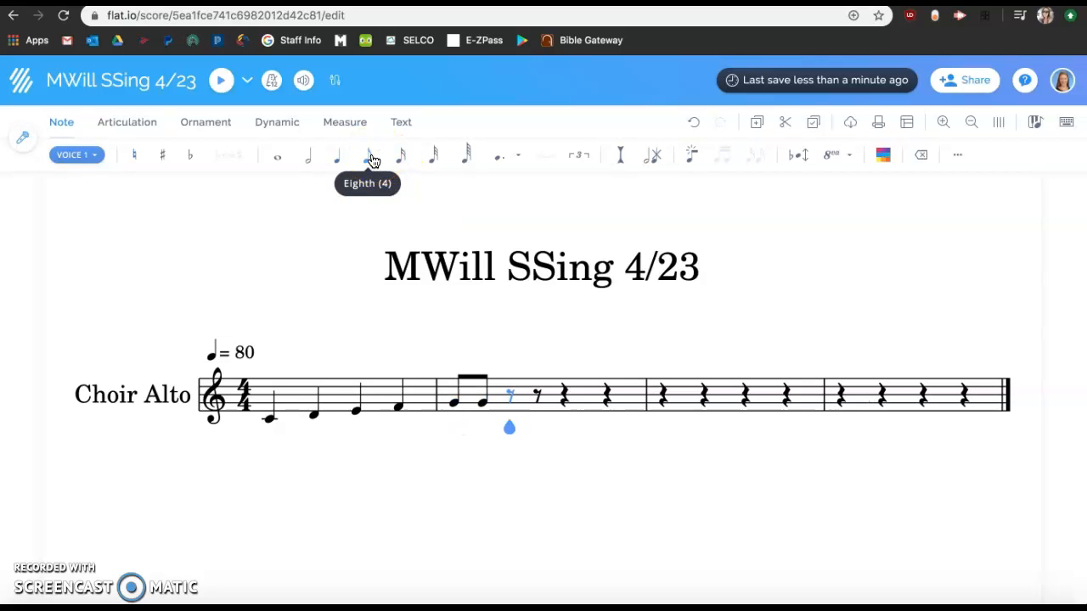
{"action": "key", "text": "g"}
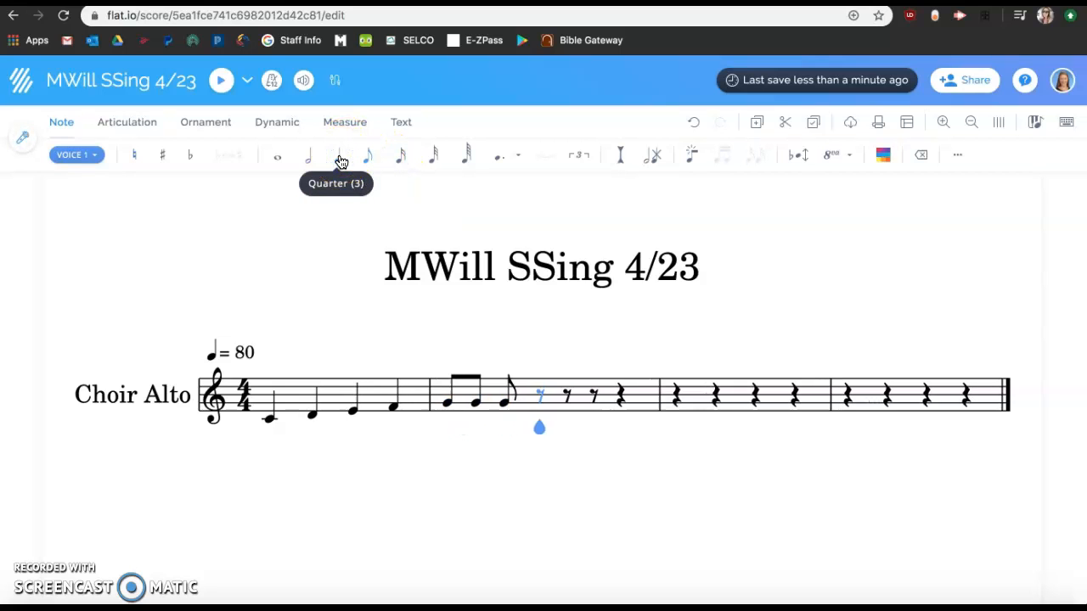
{"action": "key", "text": "Left"}
{"action": "left_click", "coordinate": [340, 162]}
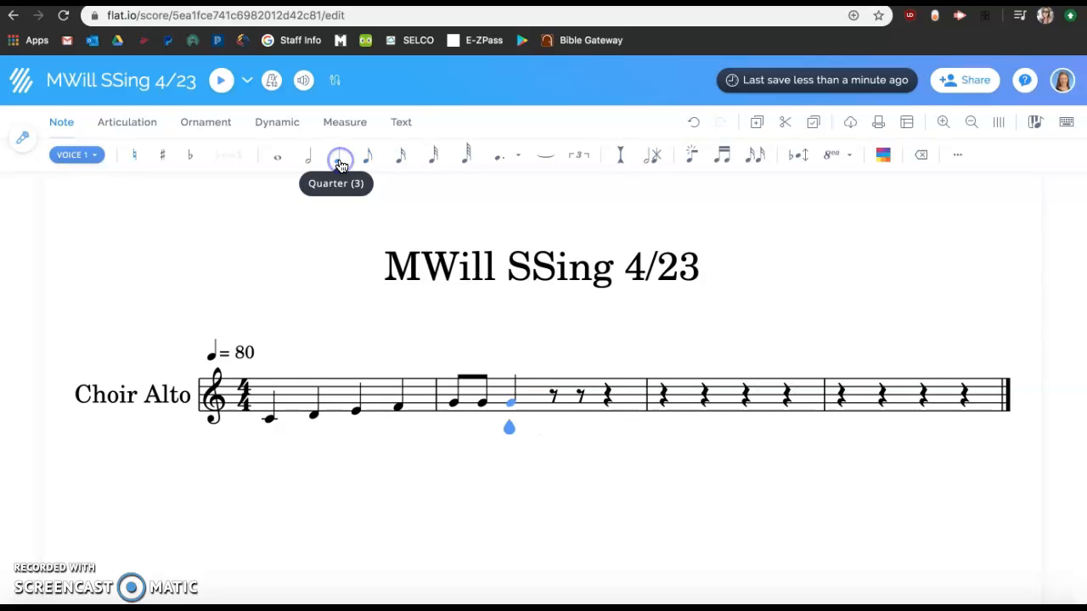
Finish measure two with a G half note
{"action": "left_click", "coordinate": [309, 158]}
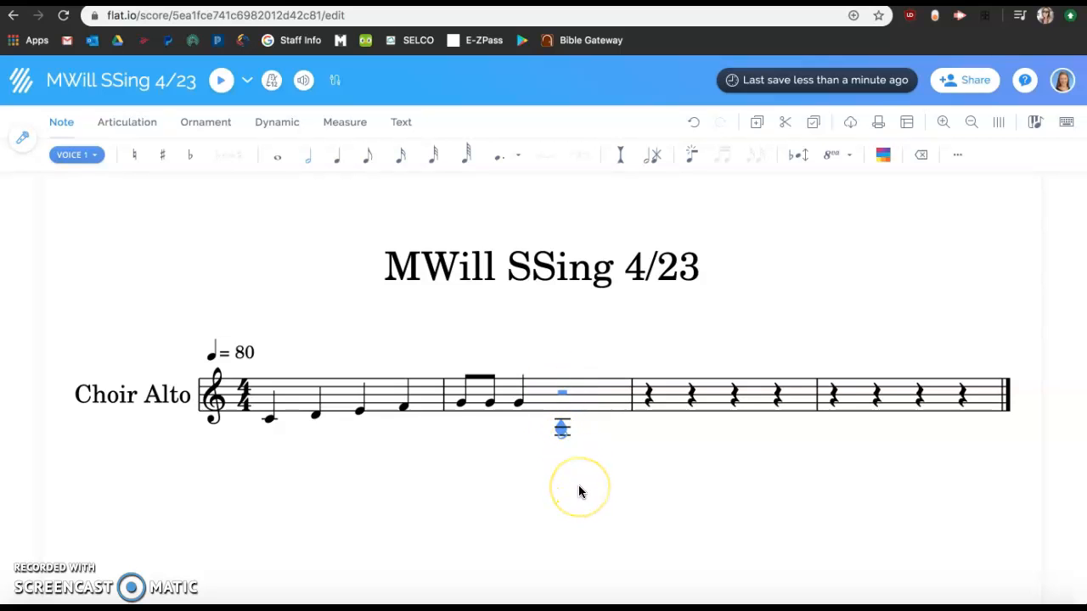
{"action": "key", "text": "Left"}
{"action": "key", "text": "Right"}
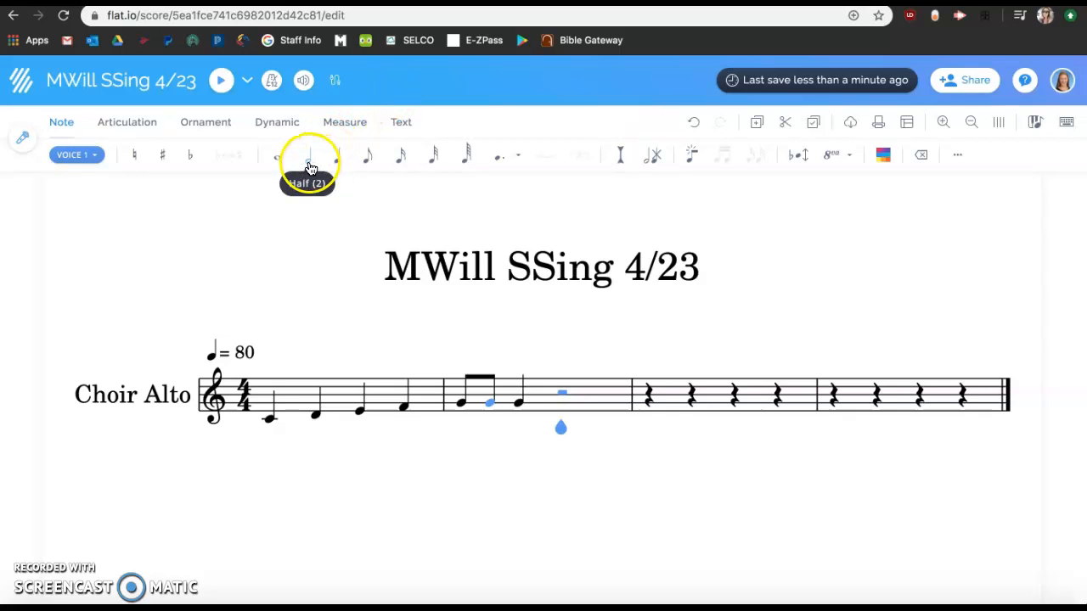
{"action": "left_click", "coordinate": [311, 164]}
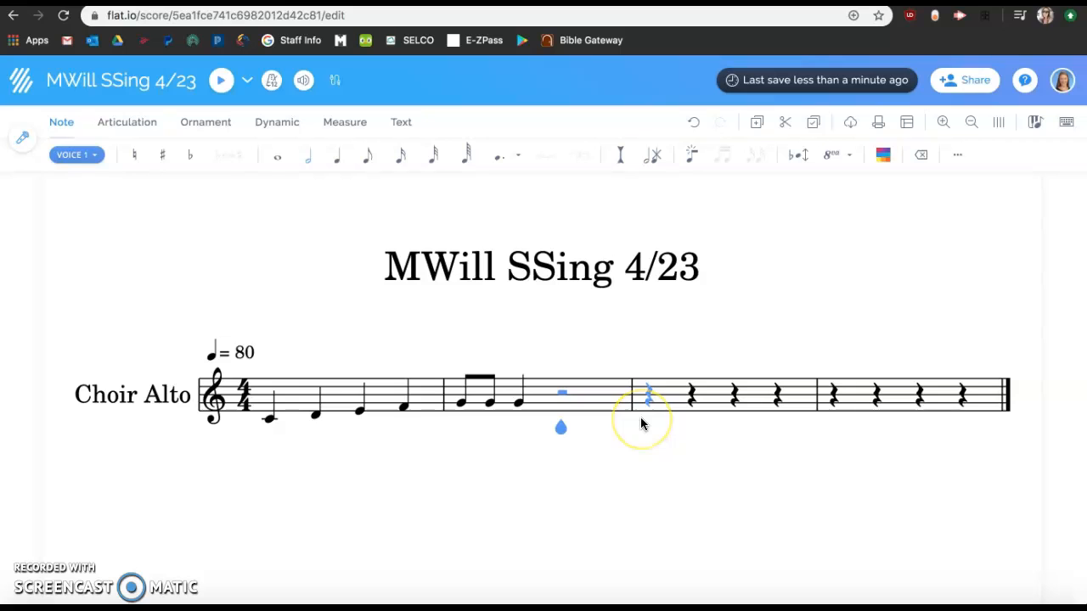
{"action": "key", "text": "g"}
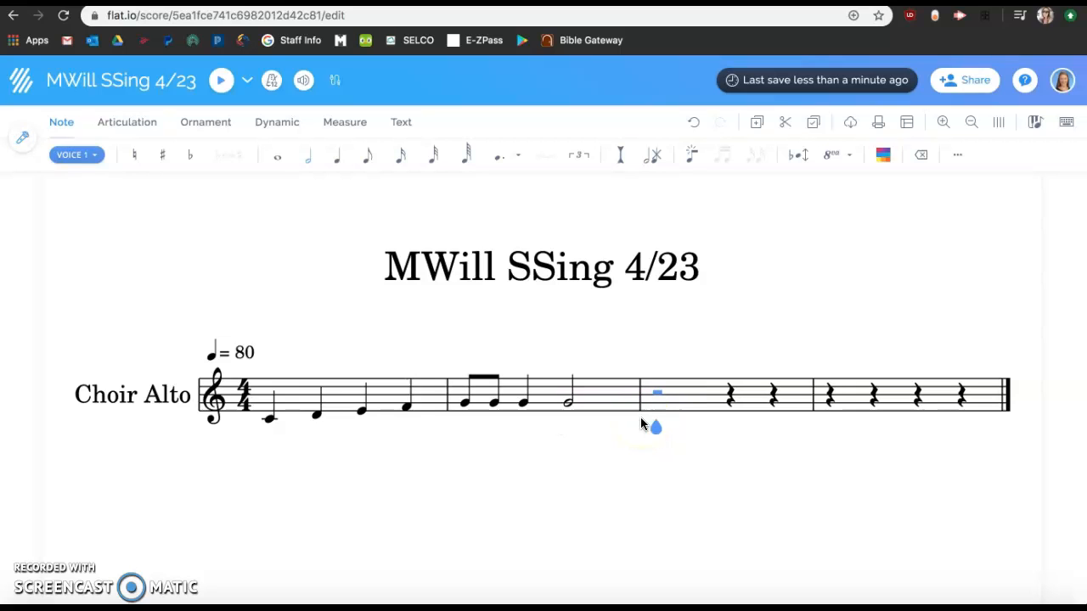
Fill measure three with an A quarter, G and F eighths, and two E quarter notes
{"action": "key", "text": "a"}
{"action": "key", "text": "Left"}
{"action": "left_click", "coordinate": [344, 165]}
{"action": "key", "text": "Right"}
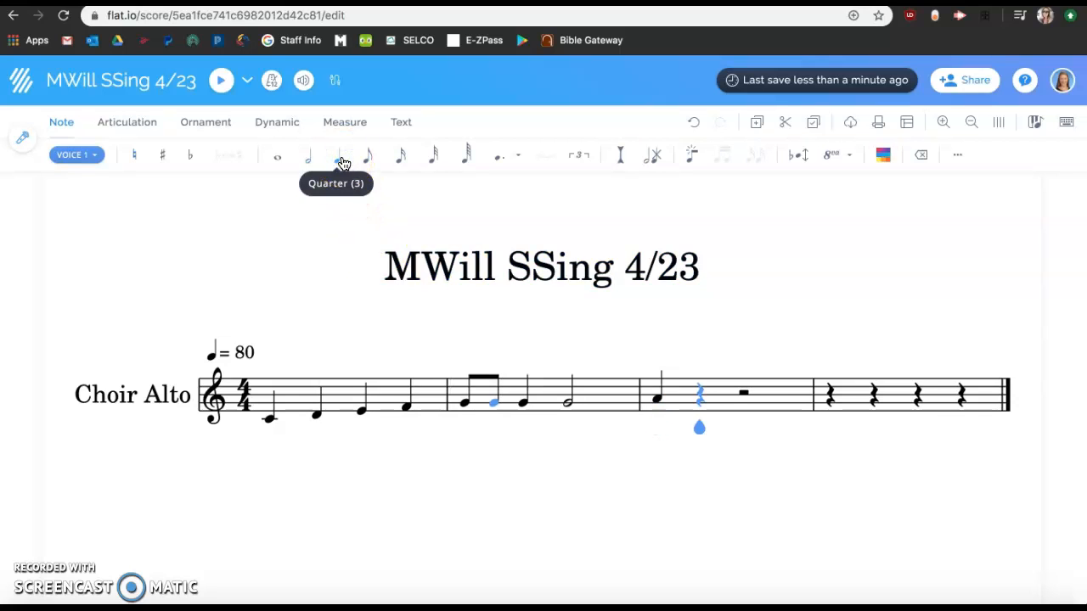
{"action": "left_click", "coordinate": [367, 163]}
{"action": "key", "text": "g"}
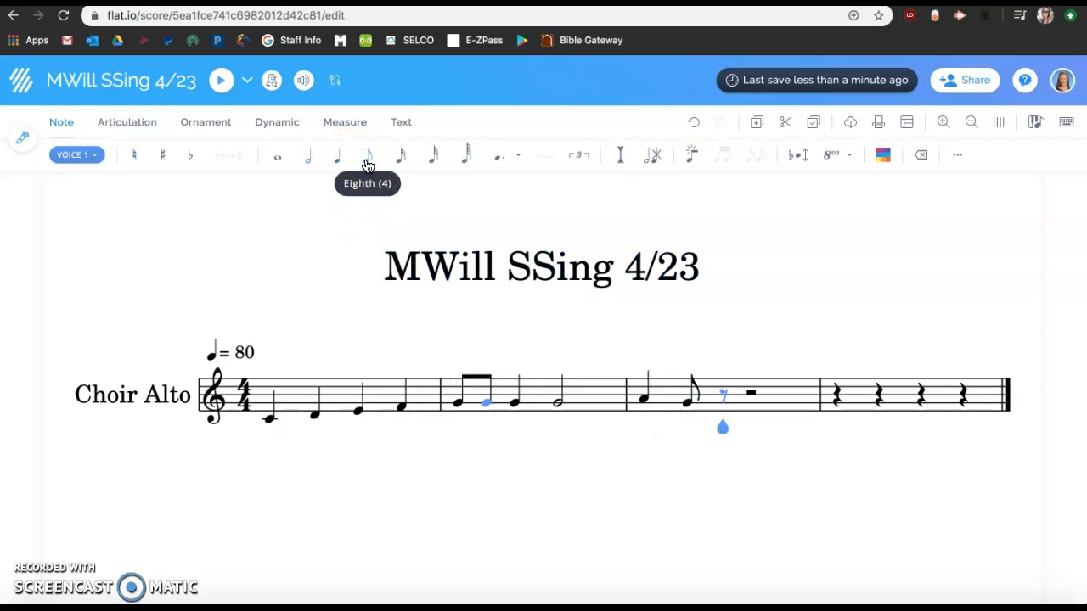
{"action": "key", "text": "f"}
{"action": "left_click", "coordinate": [338, 161]}
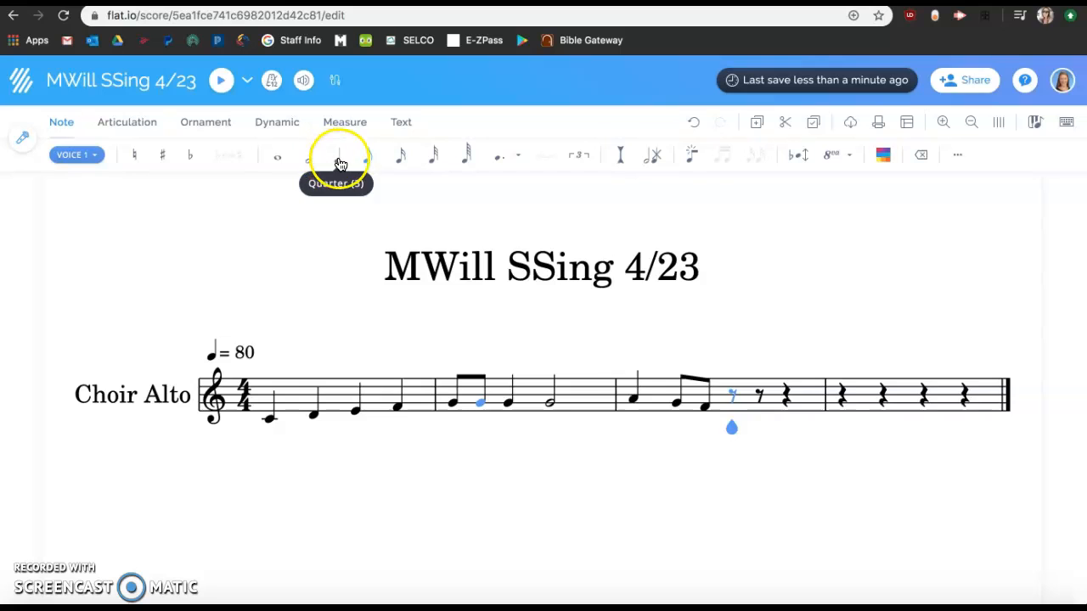
{"action": "key", "text": "e"}
{"action": "key", "text": "e"}
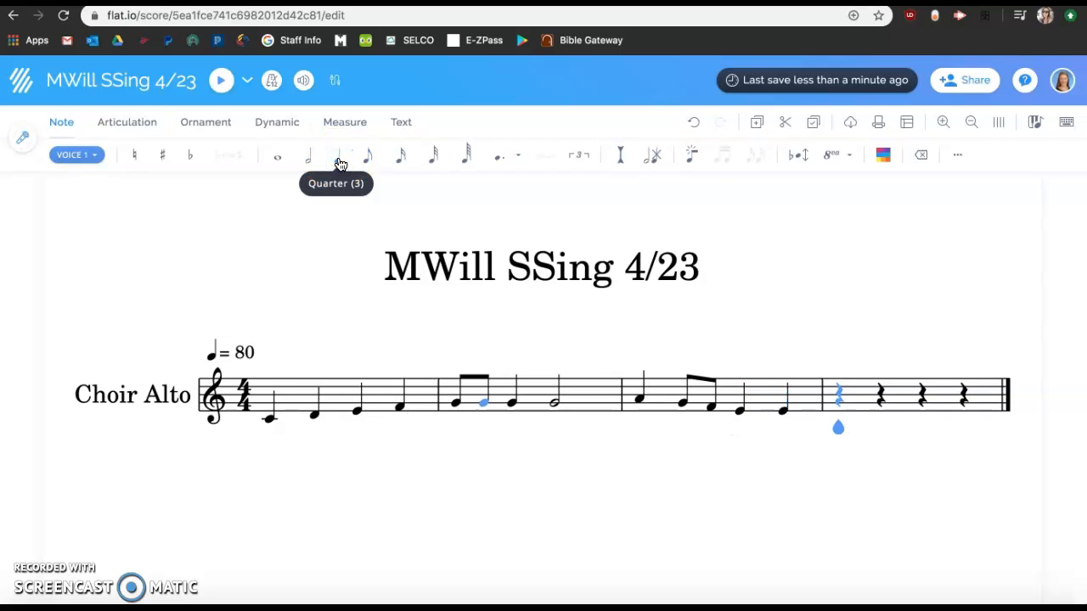
Fill measure four with two D quarter notes and a C half note
{"action": "key", "text": "d"}
{"action": "key", "text": "d"}
{"action": "left_click", "coordinate": [309, 170]}
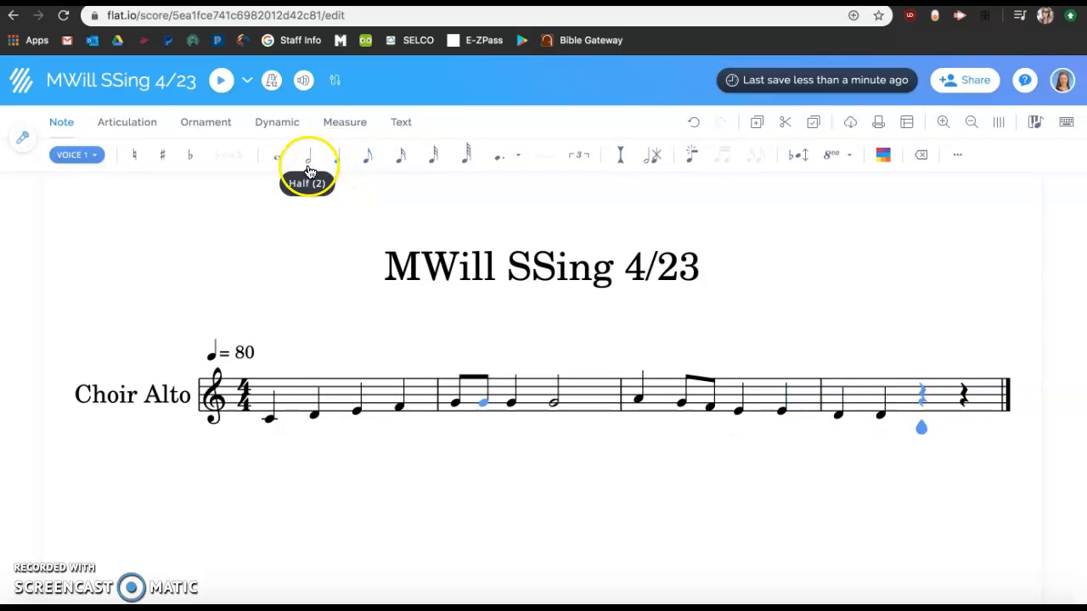
{"action": "key", "text": "c"}
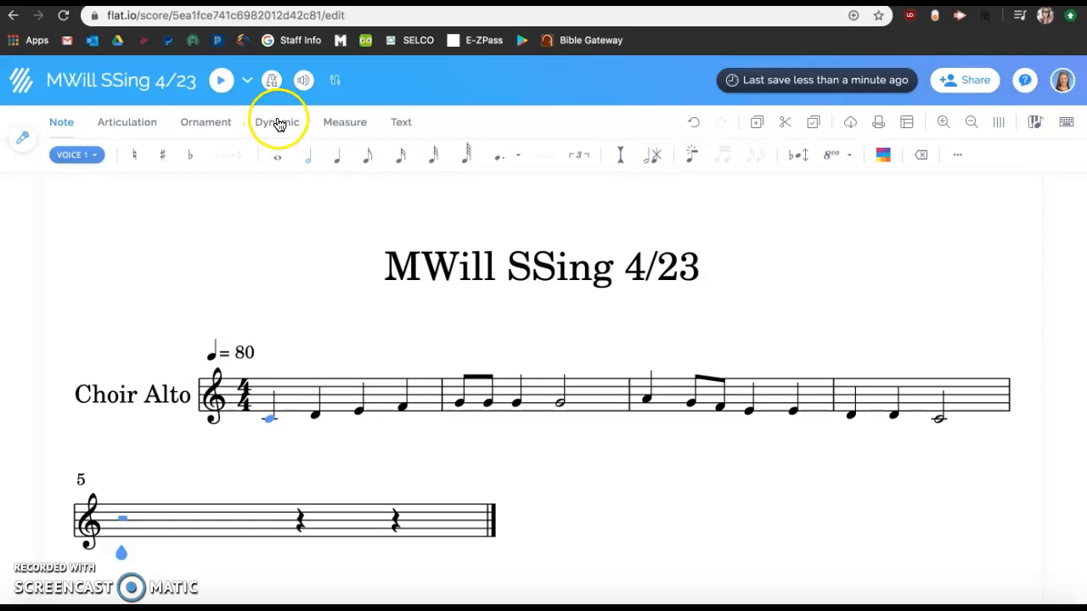
Remove the extra empty fifth measure
{"action": "left_click", "coordinate": [344, 125]}
{"action": "left_click", "coordinate": [247, 156]}
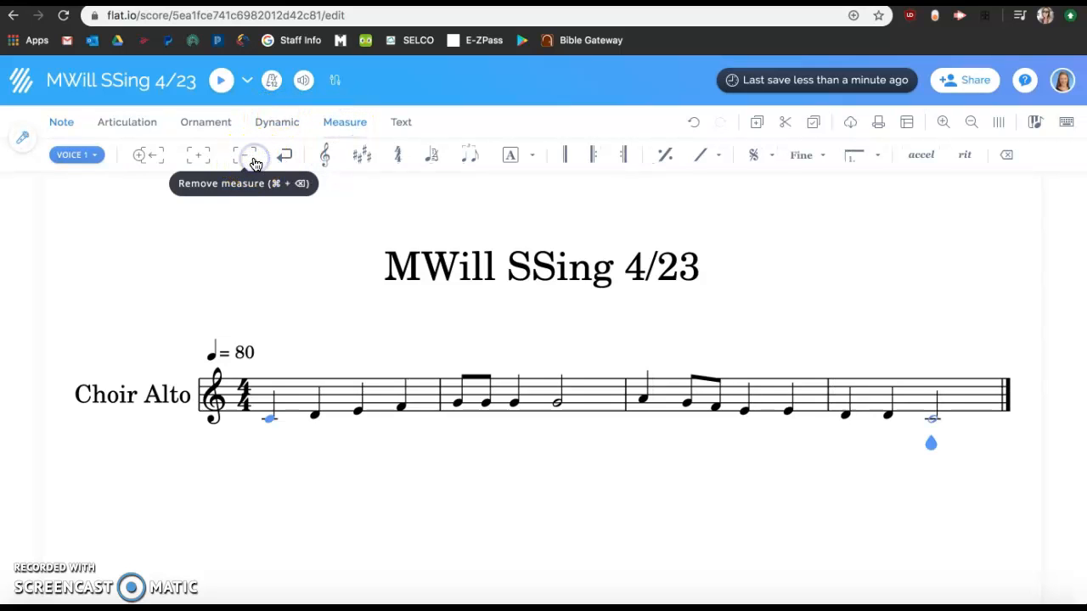
Play the melody back from the first note
{"action": "left_click", "coordinate": [887, 413]}
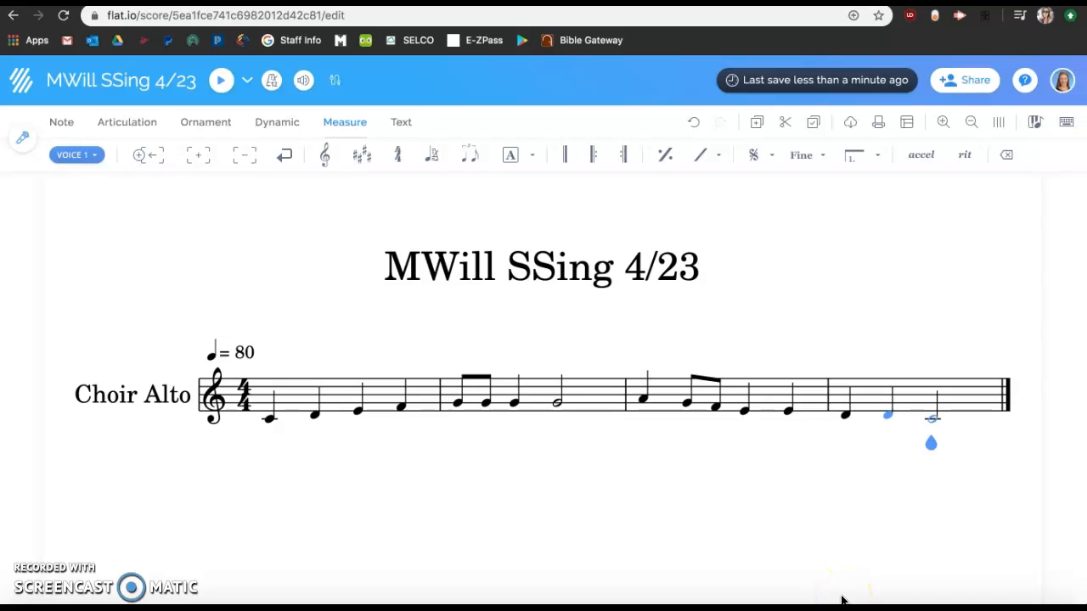
{"action": "left_click", "coordinate": [269, 417]}
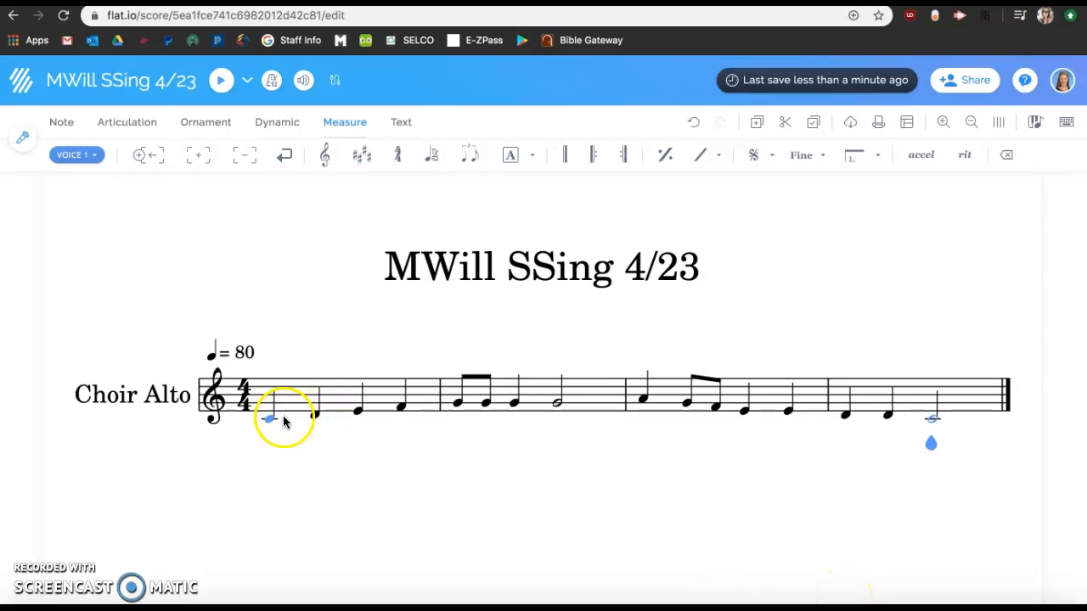
{"action": "left_click", "coordinate": [221, 79]}
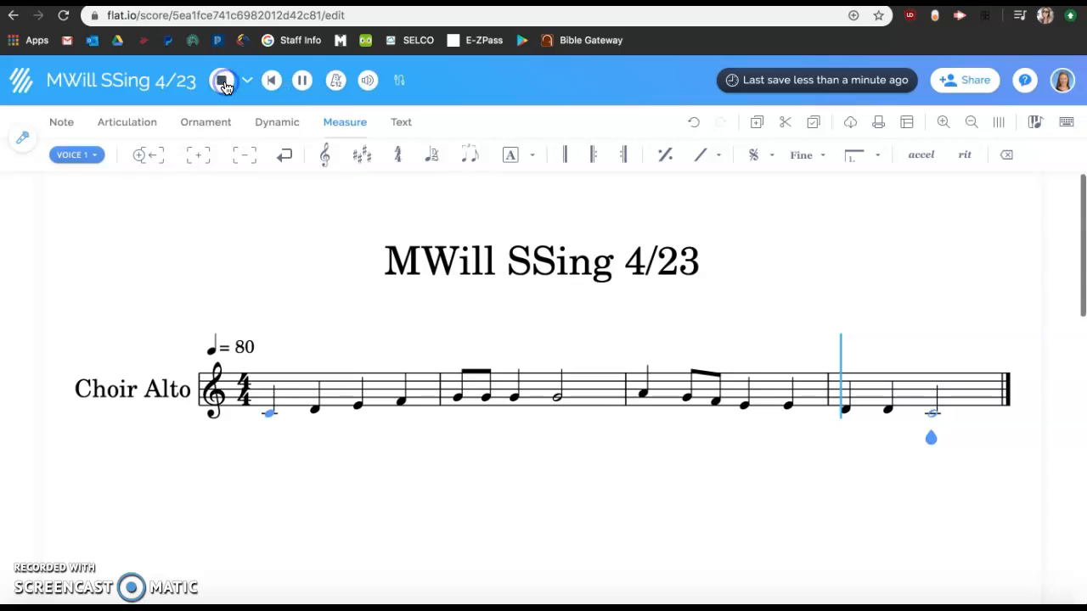
Replay the melody from the first note and stop playback
{"action": "key", "text": "XF86AudioRaiseVolume"}
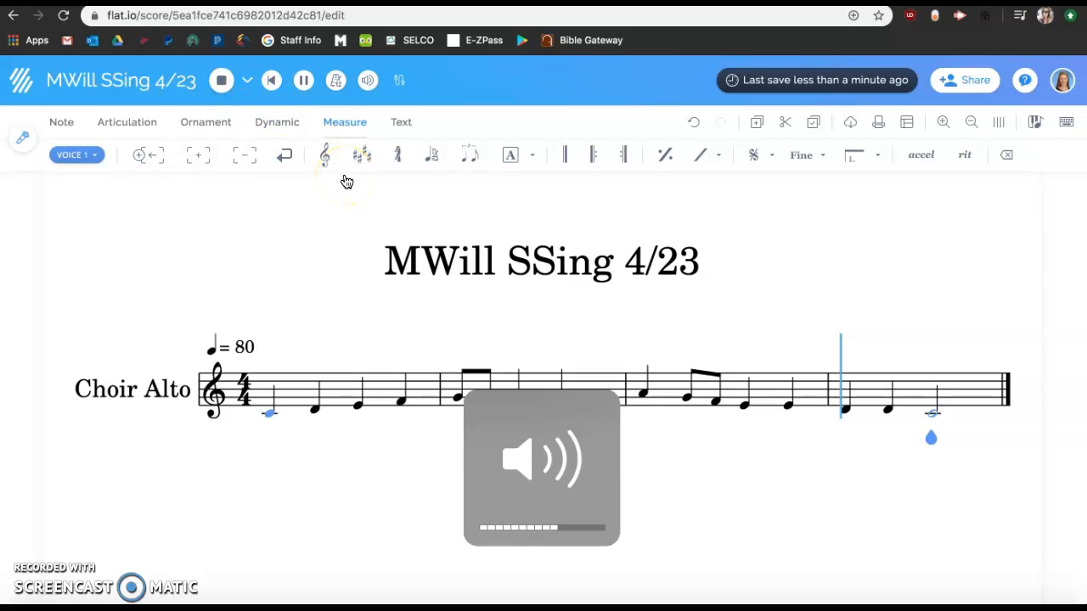
{"action": "scroll", "coordinate": [344, 180], "scroll_direction": "down", "scroll_amount": 2}
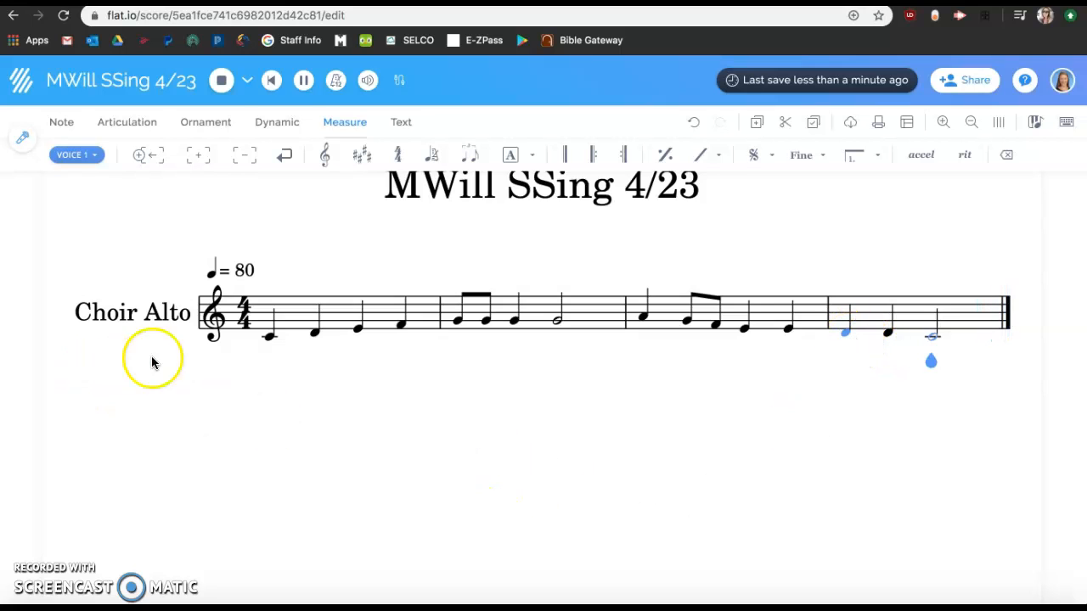
{"action": "left_click", "coordinate": [268, 339]}
{"action": "left_click", "coordinate": [223, 82]}
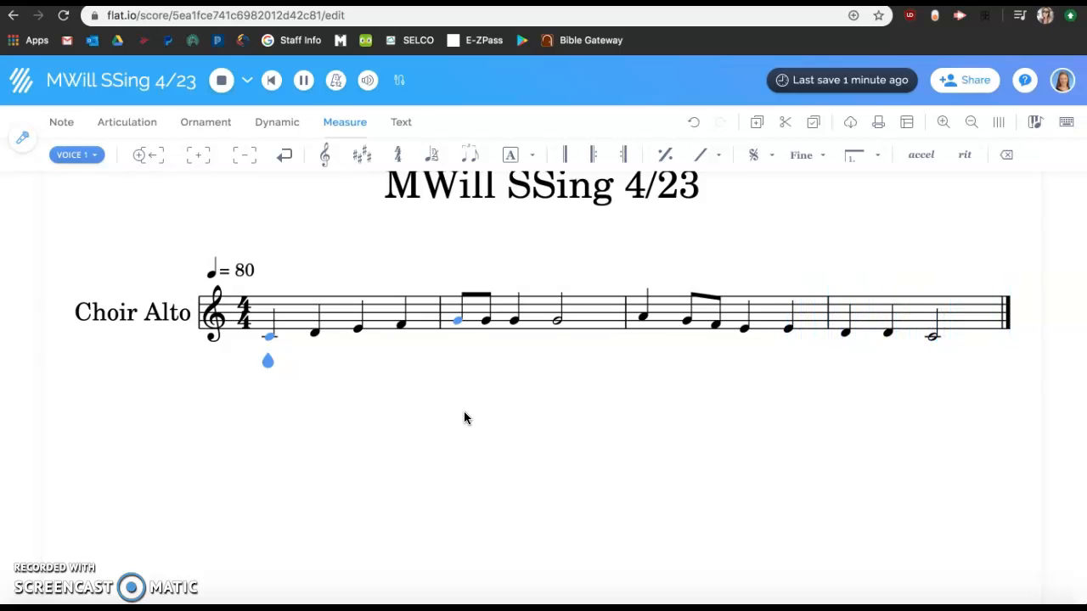
{"action": "scroll", "coordinate": [463, 417], "scroll_direction": "up", "scroll_amount": 2}
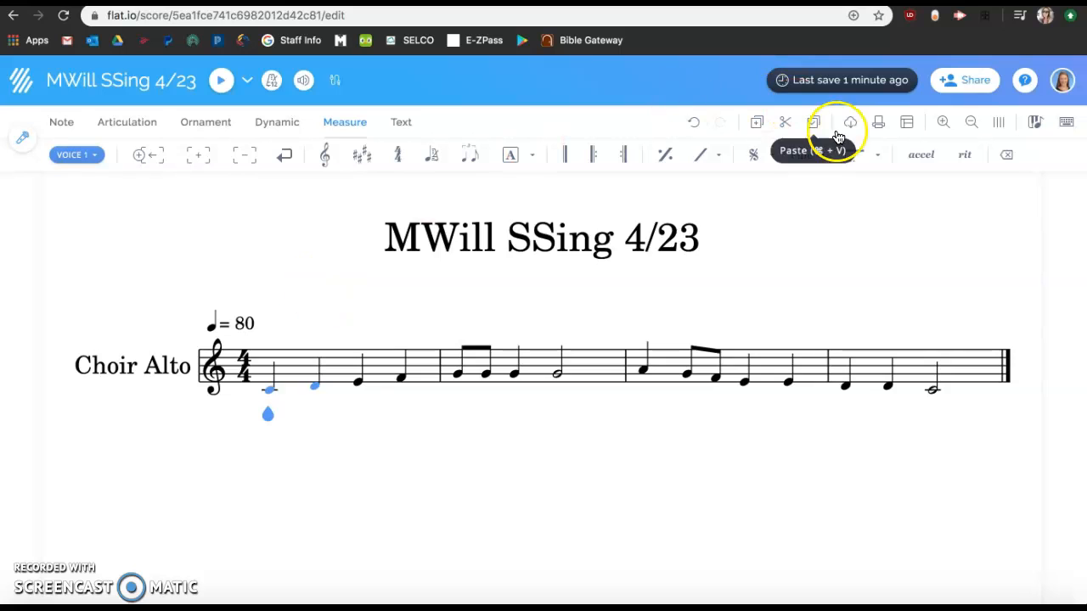
{"action": "left_click", "coordinate": [963, 83]}
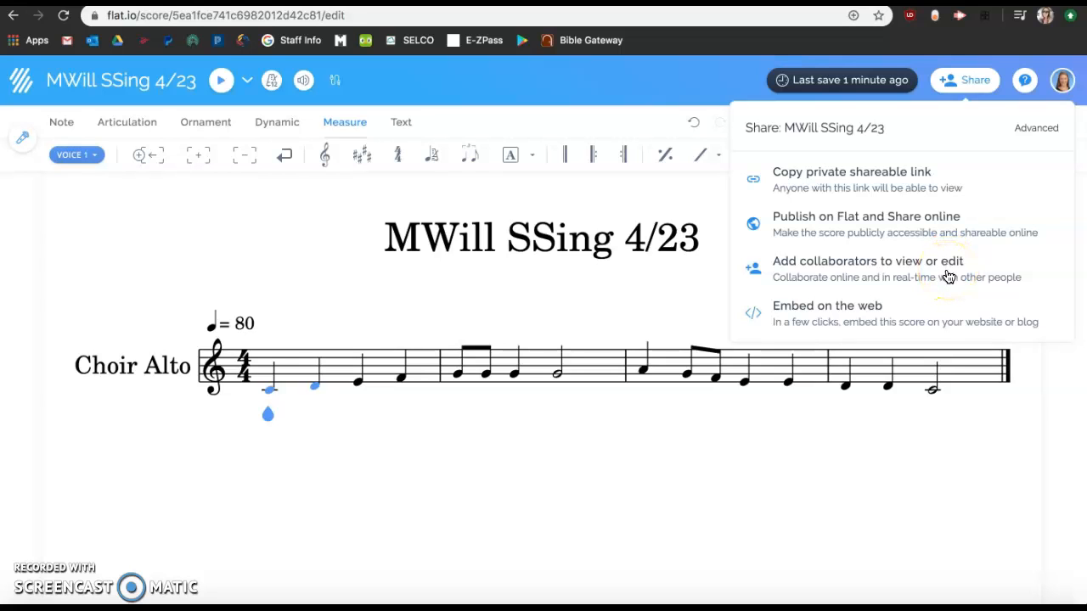
{"action": "left_click", "coordinate": [782, 272]}
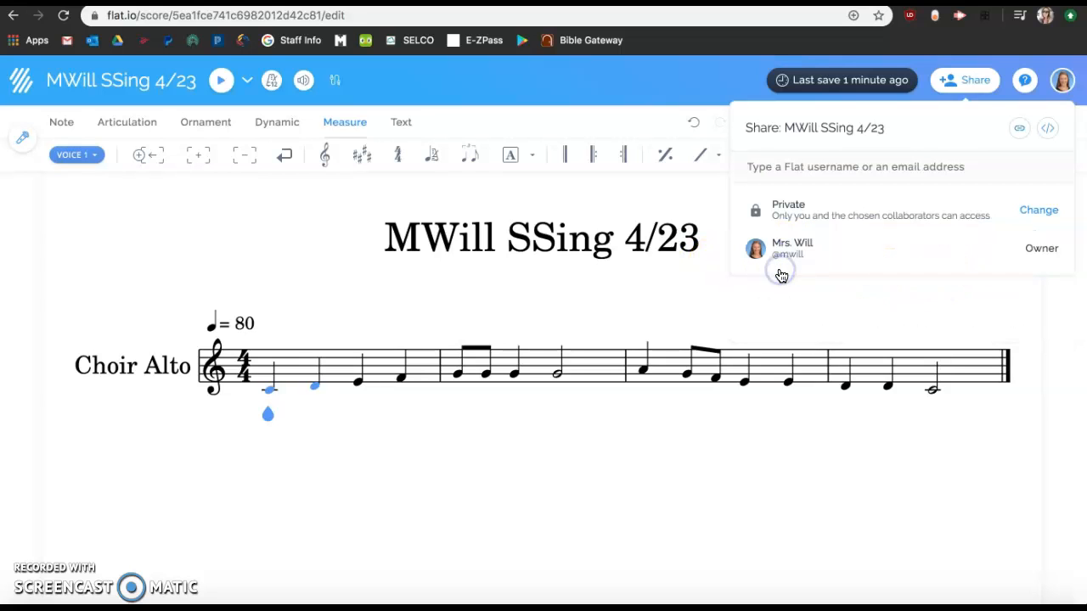
{"action": "left_click", "coordinate": [819, 169]}
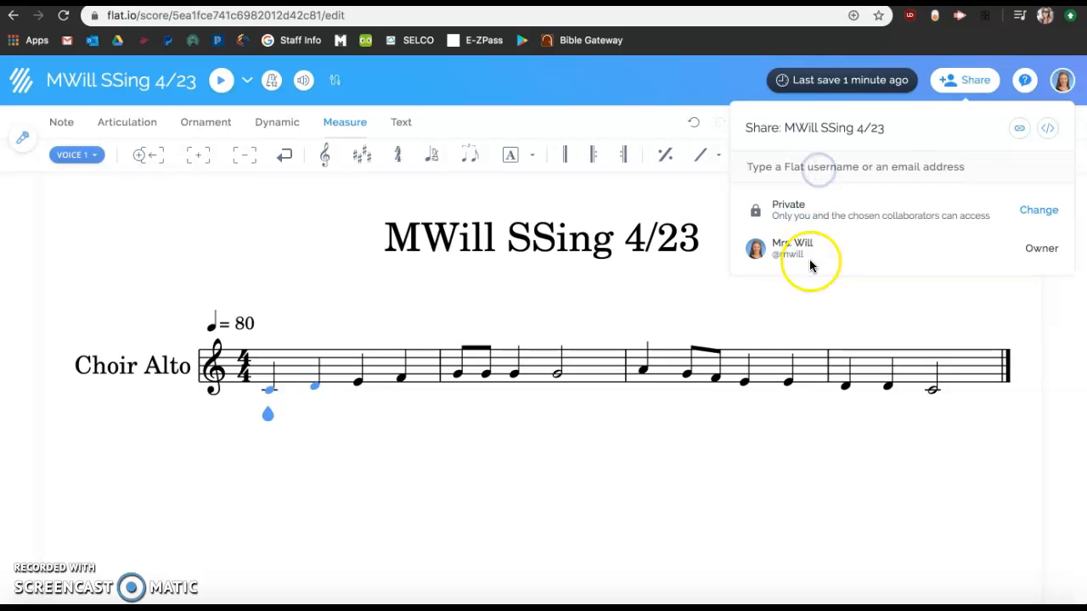
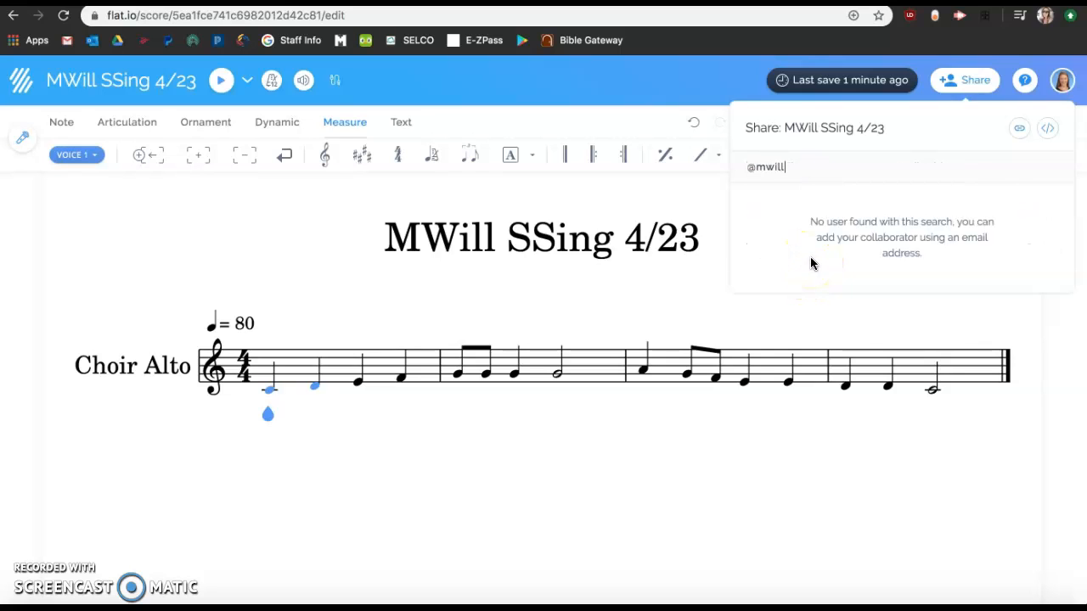
{"action": "left_click", "coordinate": [840, 182]}
{"action": "key", "text": "ctrl+a"}
{"action": "key", "text": "BackSpace"}
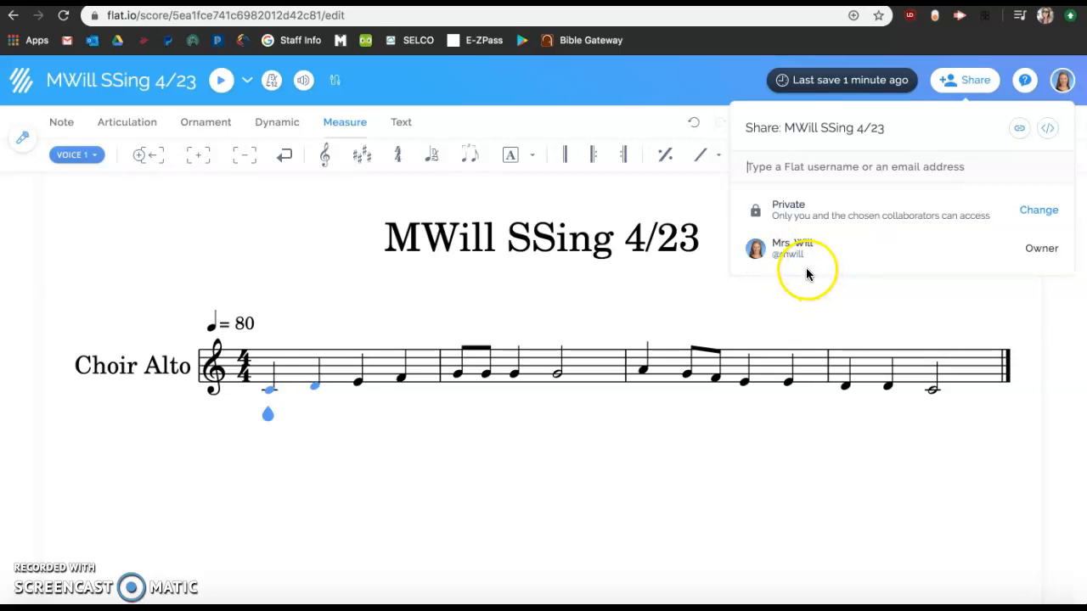
{"action": "left_click", "coordinate": [622, 83]}
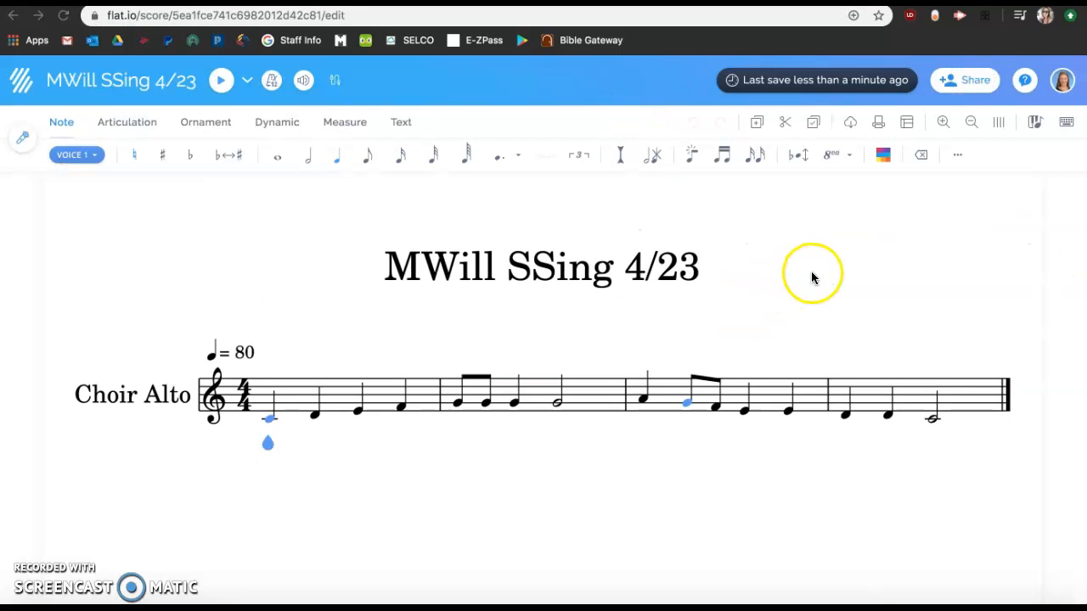
Go to My Library and reopen the MWill SSing 4/23 score from the scores list
{"action": "left_click", "coordinate": [1061, 84]}
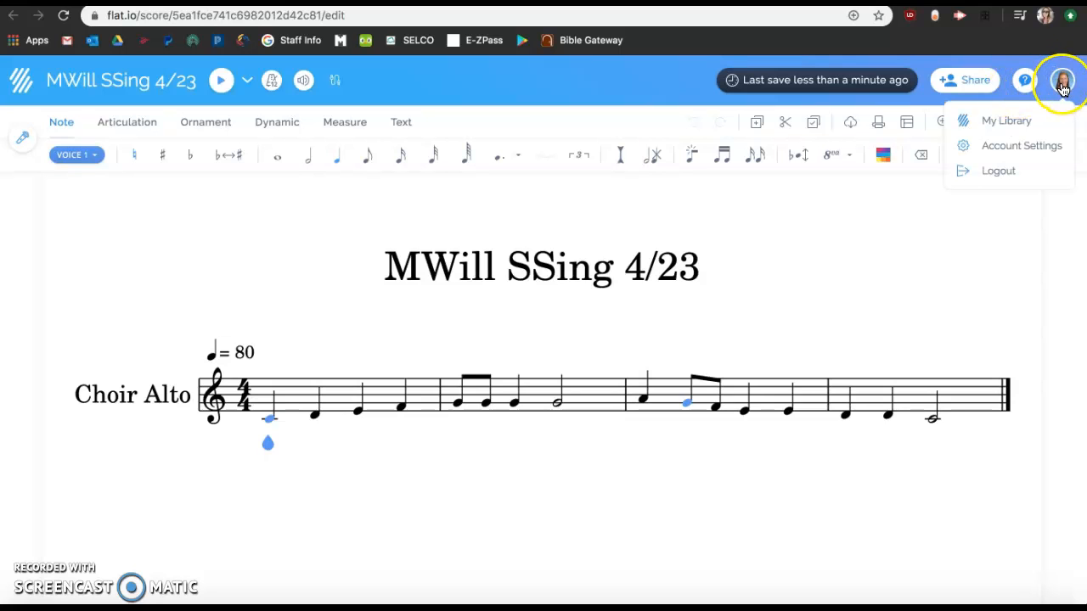
{"action": "left_click", "coordinate": [1015, 121]}
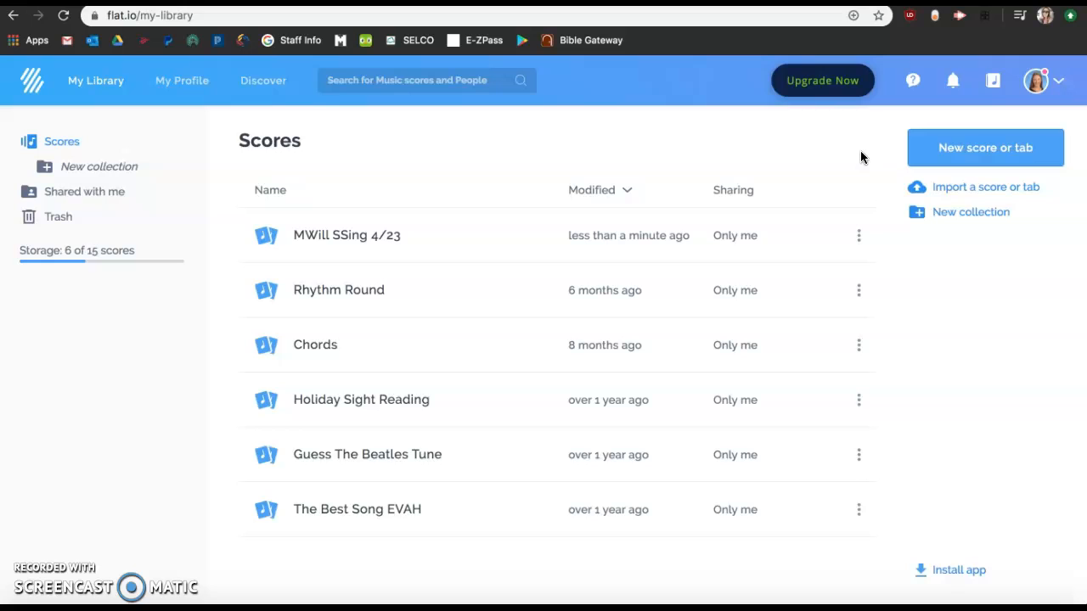
{"action": "left_click", "coordinate": [633, 228]}
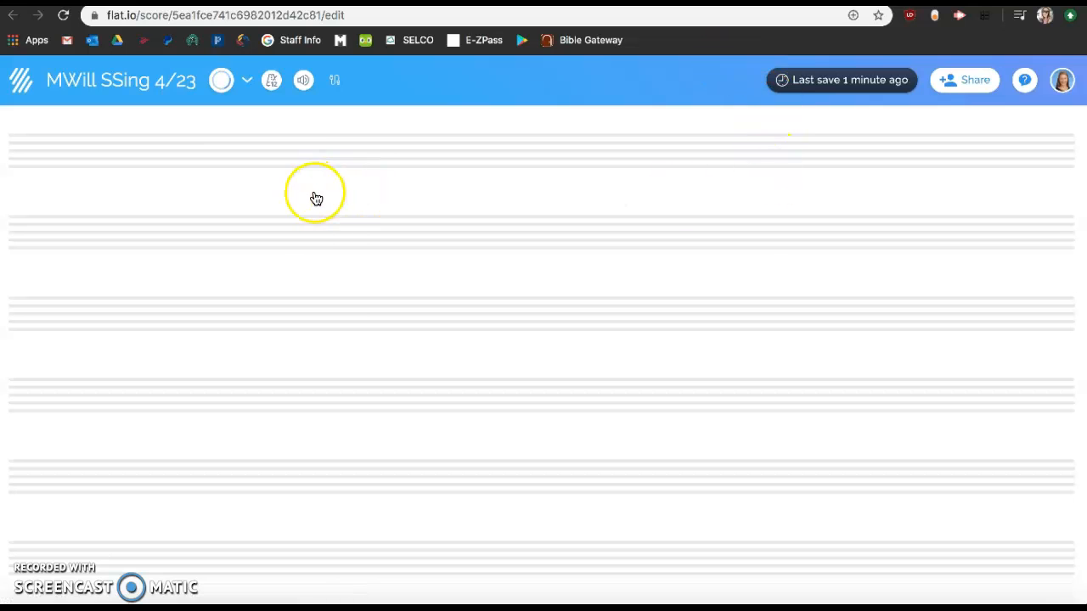